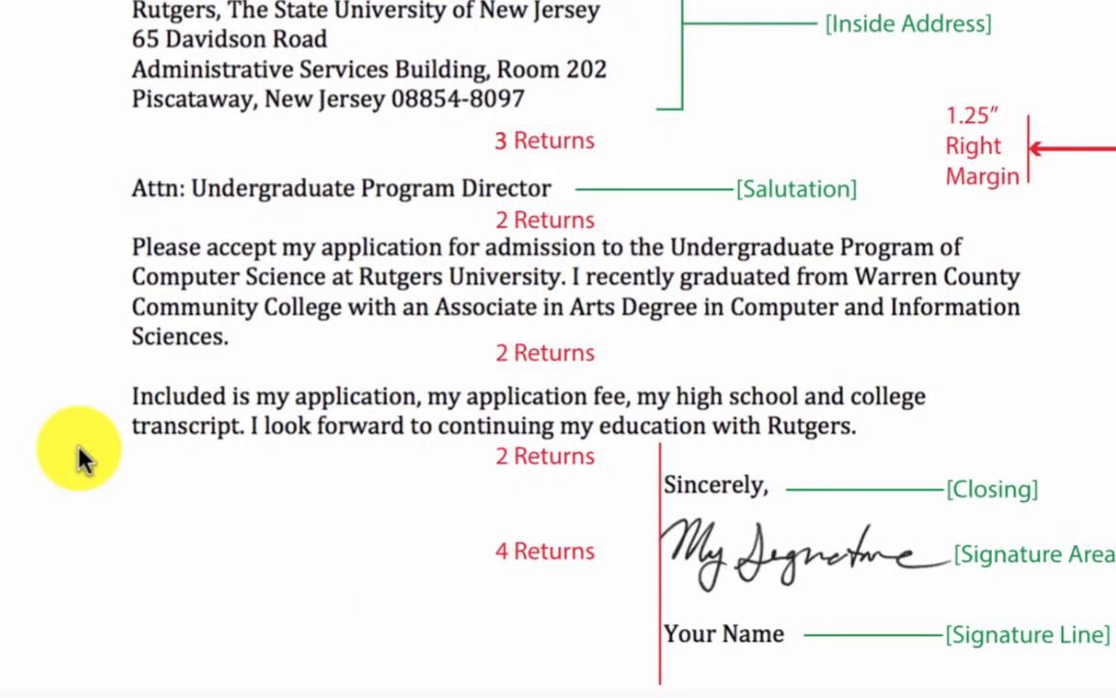
Scroll back and forth through the annotated business letter diagram, then switch to the Word sample letter.
{"action": "scroll", "coordinate": [78, 447], "scroll_direction": "down", "scroll_amount": 4}
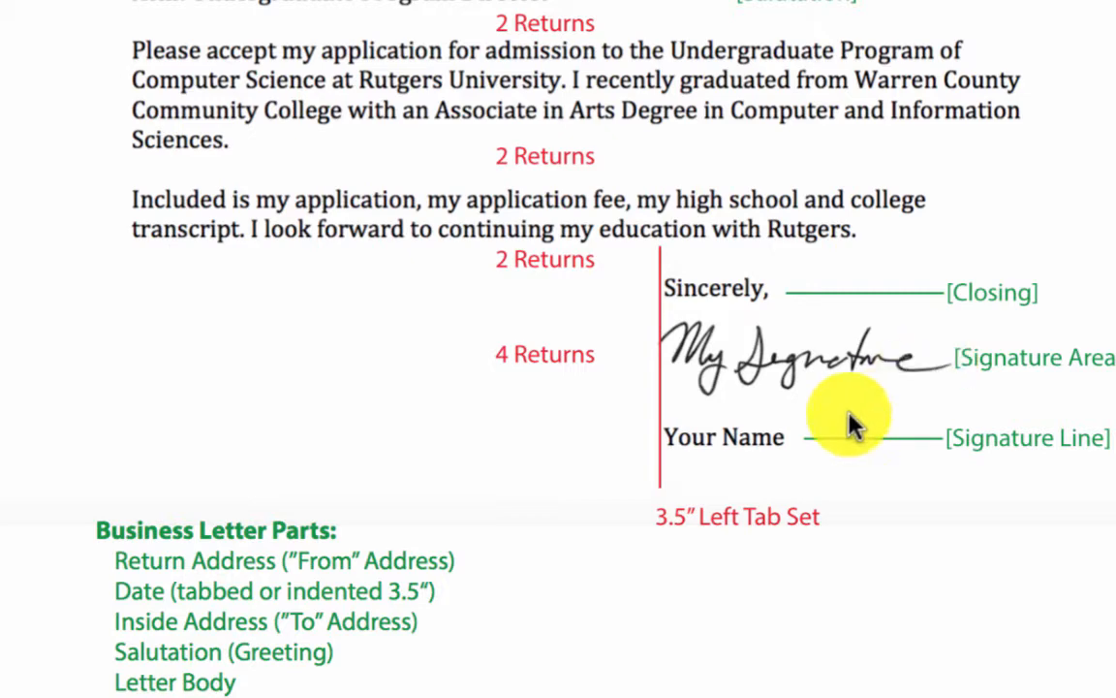
{"action": "scroll", "coordinate": [803, 508], "scroll_direction": "down", "scroll_amount": 5}
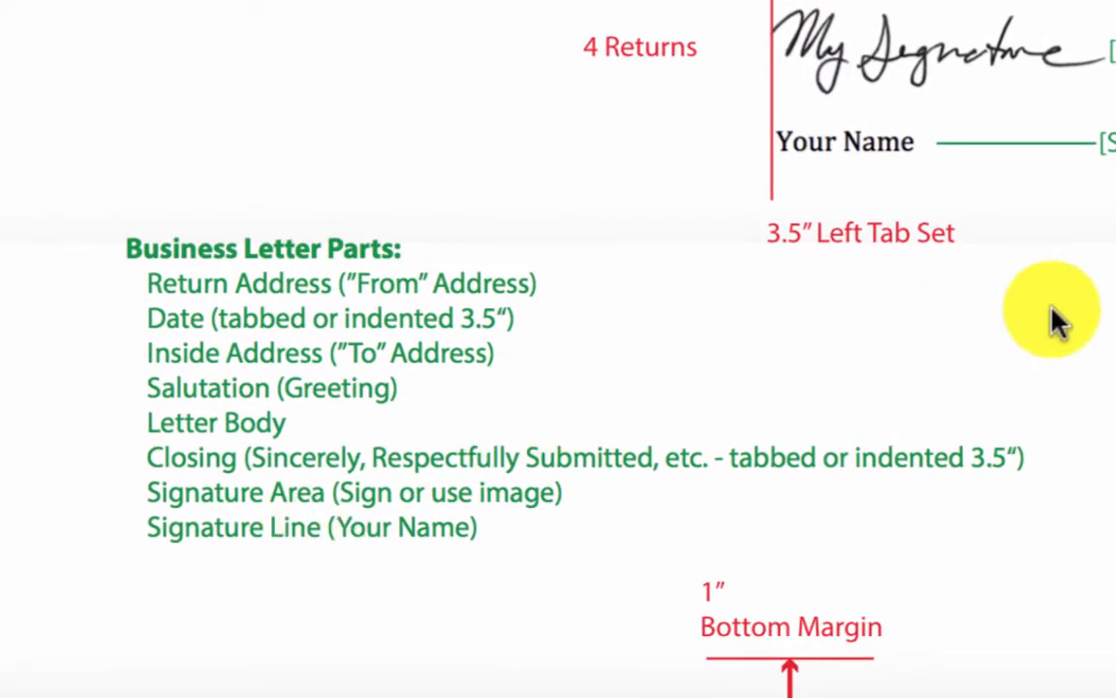
{"action": "scroll", "coordinate": [1106, 324], "scroll_direction": "down", "scroll_amount": 2}
{"action": "scroll", "coordinate": [1105, 320], "scroll_direction": "up", "scroll_amount": 5}
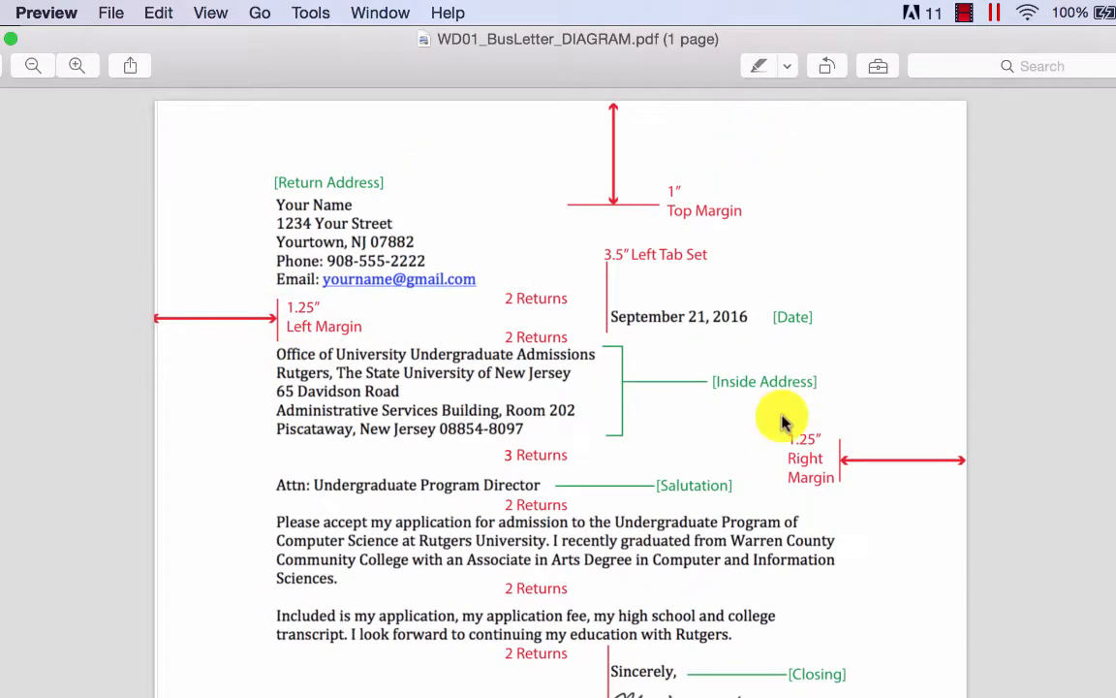
{"action": "scroll", "coordinate": [794, 551], "scroll_direction": "down", "scroll_amount": 1}
{"action": "scroll", "coordinate": [794, 550], "scroll_direction": "down", "scroll_amount": 1}
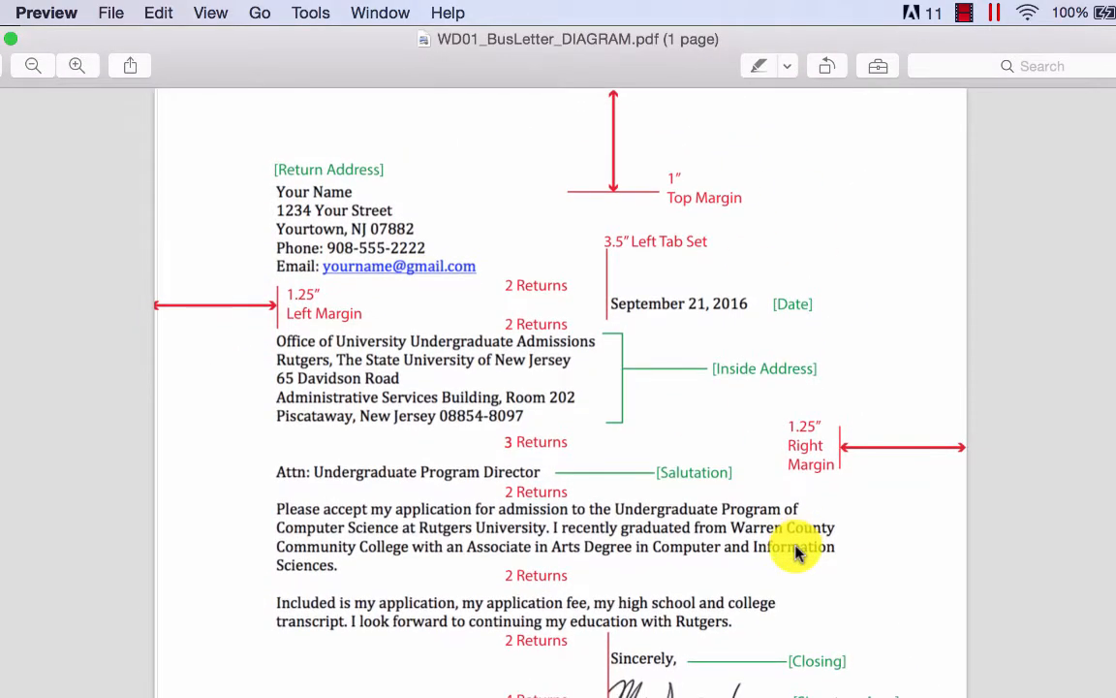
{"action": "scroll", "coordinate": [795, 550], "scroll_direction": "up", "scroll_amount": 1}
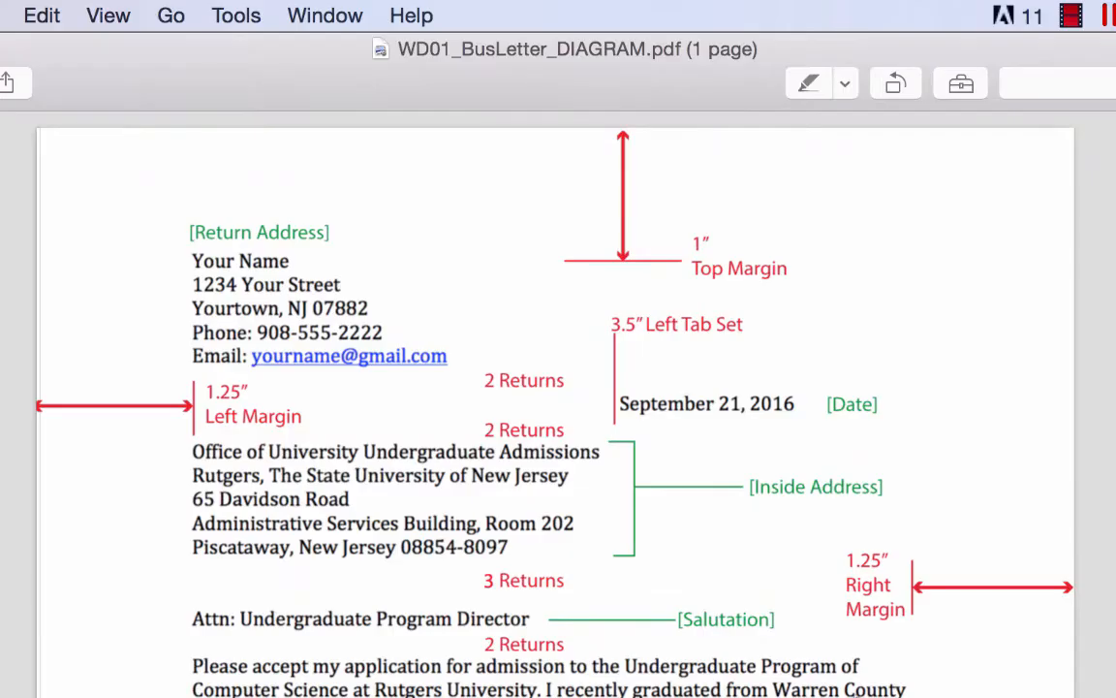
{"action": "scroll", "coordinate": [558, 405], "scroll_direction": "down", "scroll_amount": 2}
{"action": "scroll", "coordinate": [558, 404], "scroll_direction": "up", "scroll_amount": 2}
{"action": "key", "text": "super+Tab"}
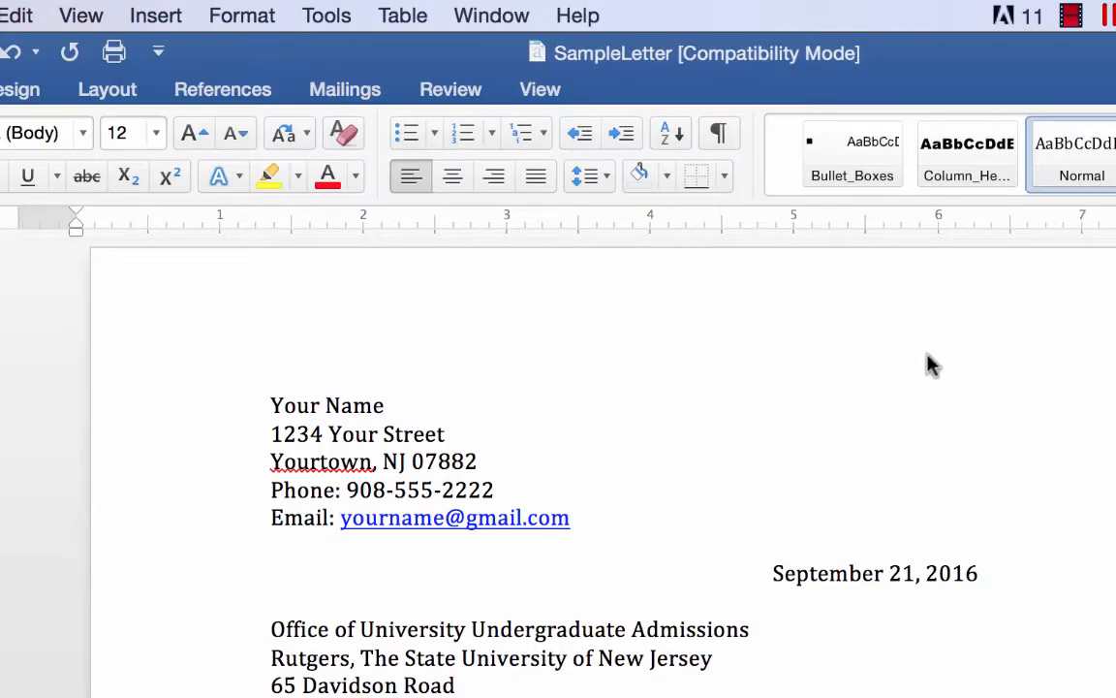
Scroll down SampleLetter past the inside address and body to the closing, then back up.
{"action": "scroll", "coordinate": [854, 289], "scroll_direction": "down", "scroll_amount": 2}
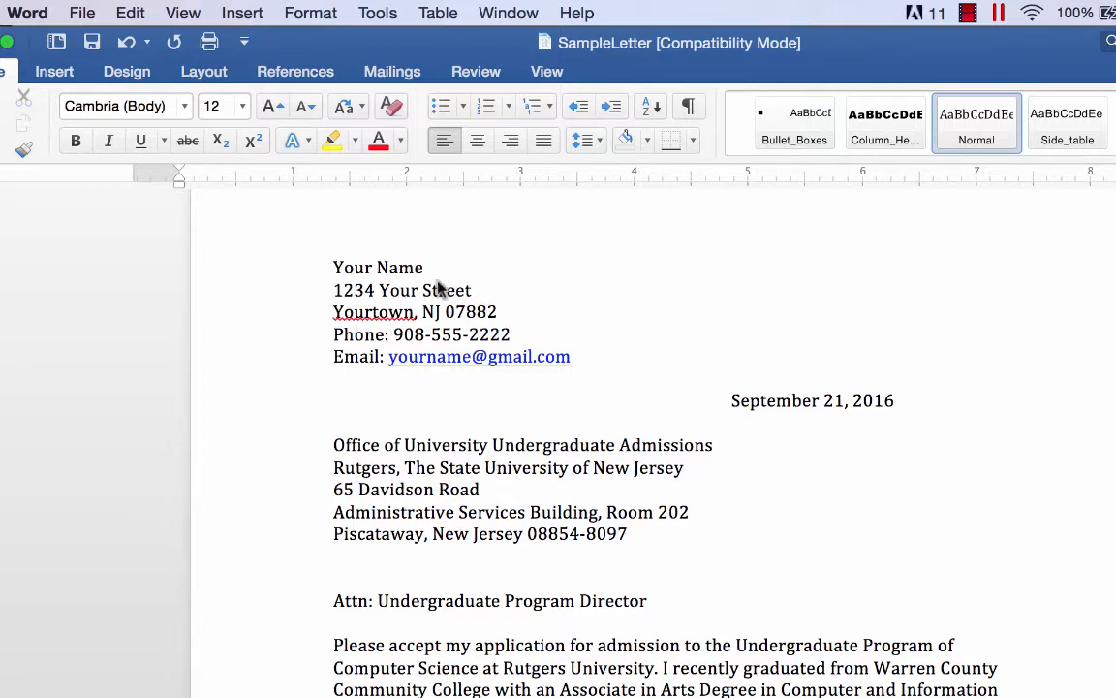
{"action": "scroll", "coordinate": [444, 330], "scroll_direction": "down", "scroll_amount": 2}
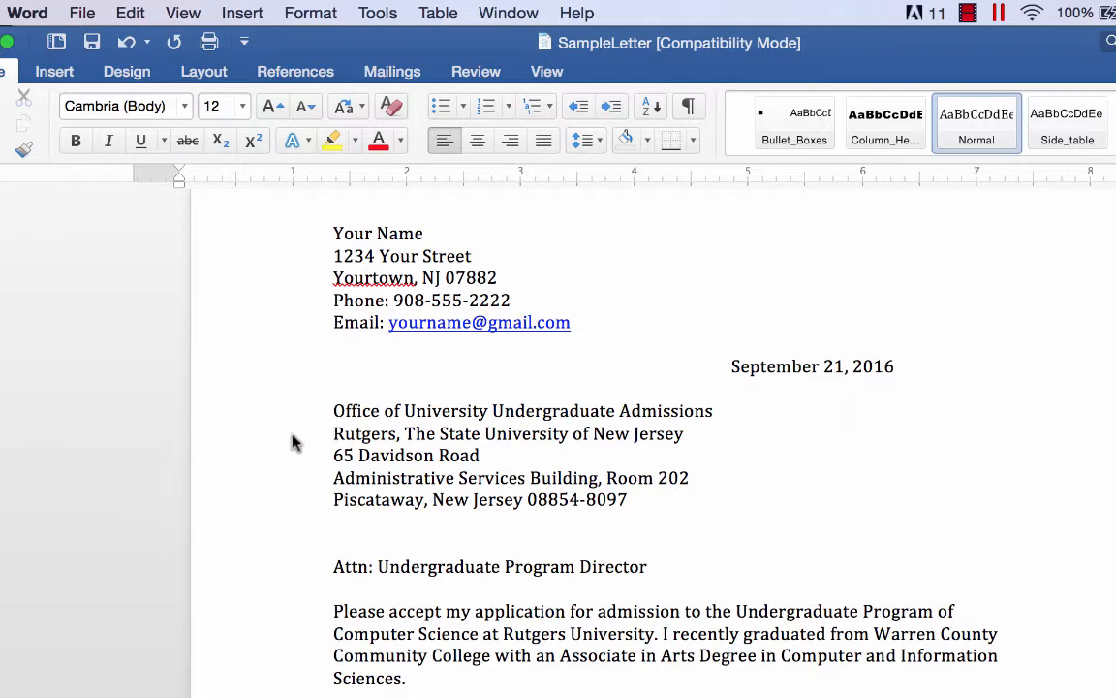
{"action": "scroll", "coordinate": [320, 518], "scroll_direction": "down", "scroll_amount": 5}
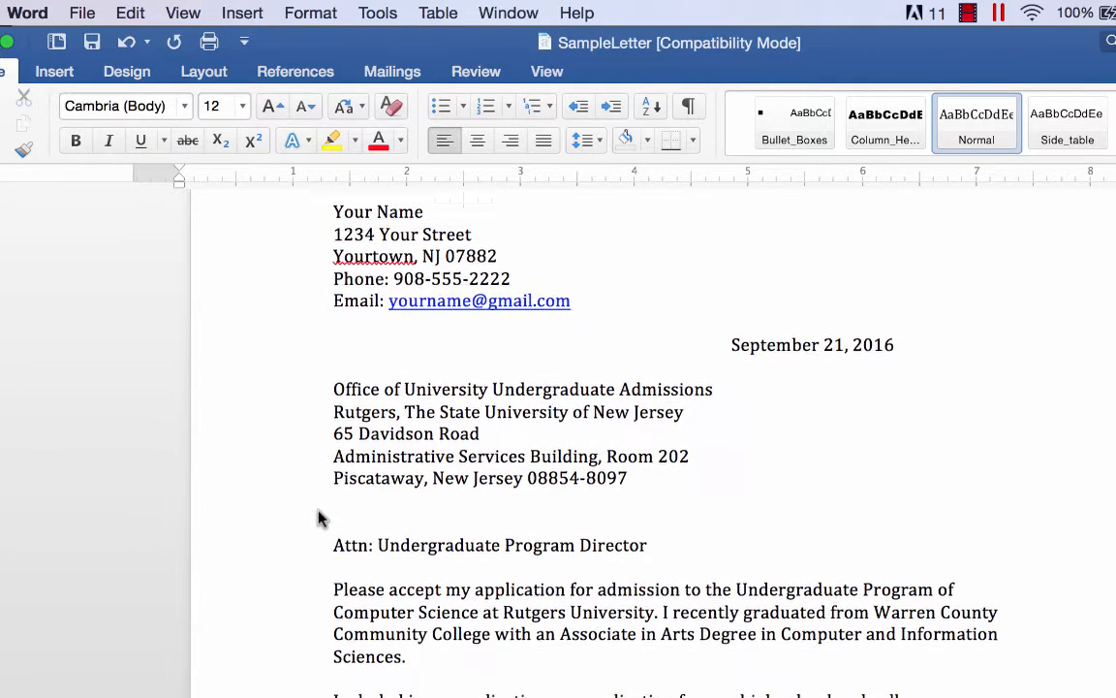
{"action": "scroll", "coordinate": [281, 573], "scroll_direction": "down", "scroll_amount": 2}
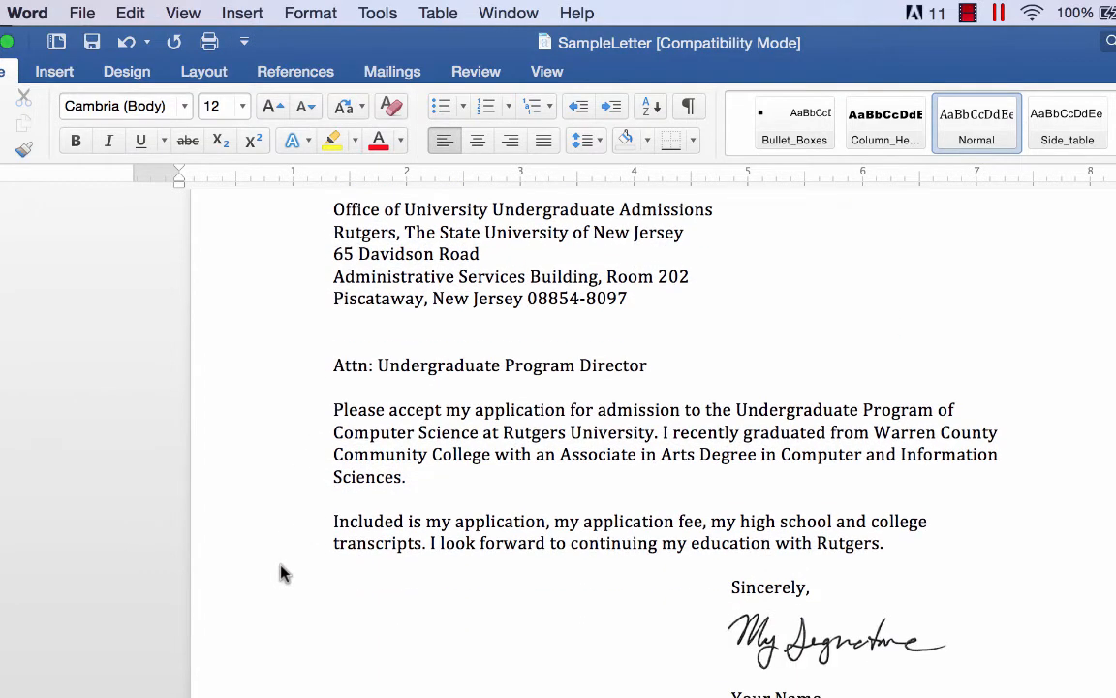
{"action": "scroll", "coordinate": [281, 573], "scroll_direction": "up", "scroll_amount": 3}
{"action": "scroll", "coordinate": [281, 572], "scroll_direction": "up", "scroll_amount": 2}
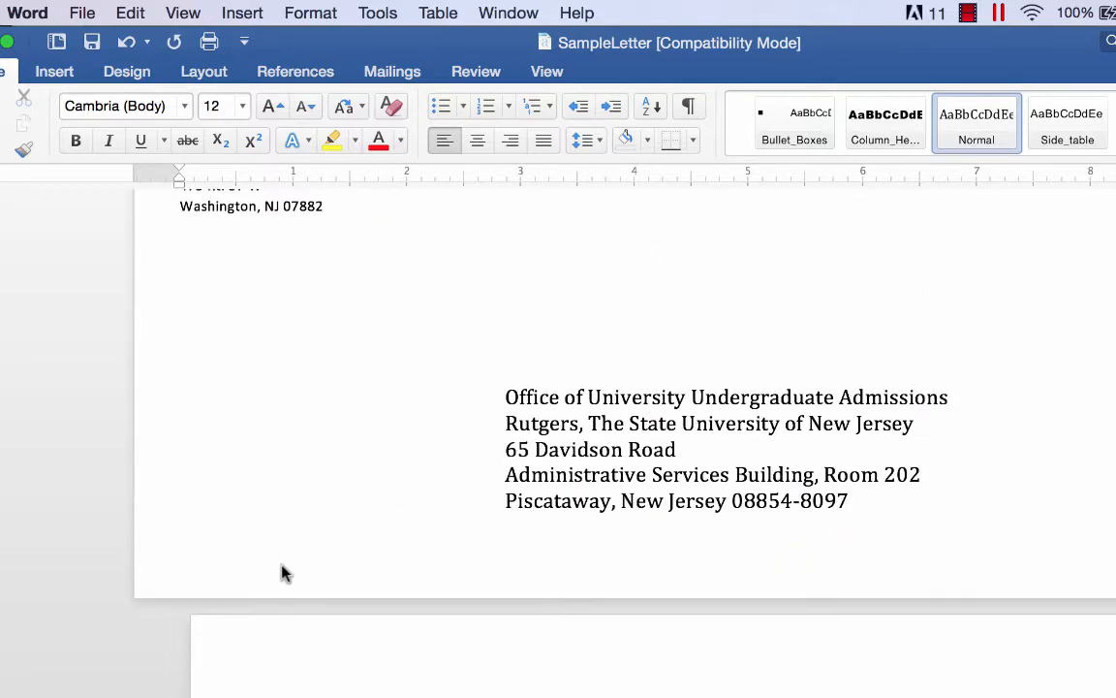
{"action": "scroll", "coordinate": [281, 573], "scroll_direction": "up", "scroll_amount": 3}
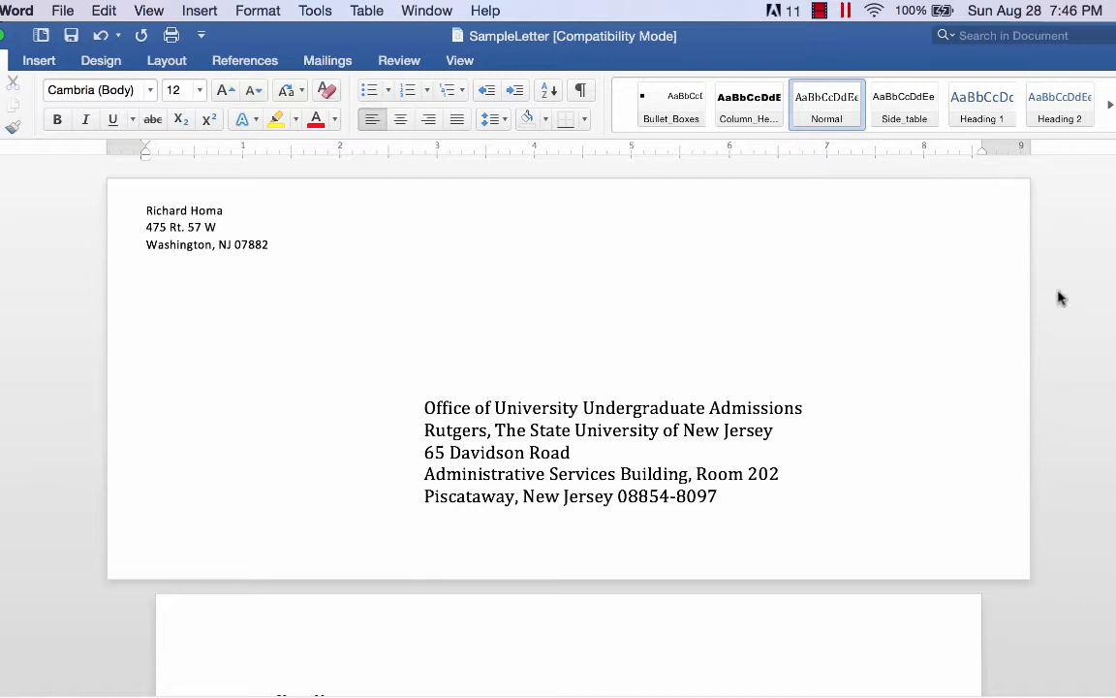
Scroll down SampleLetter past the envelope page to the letter's return address block.
{"action": "scroll", "coordinate": [1066, 304], "scroll_direction": "down", "scroll_amount": 5}
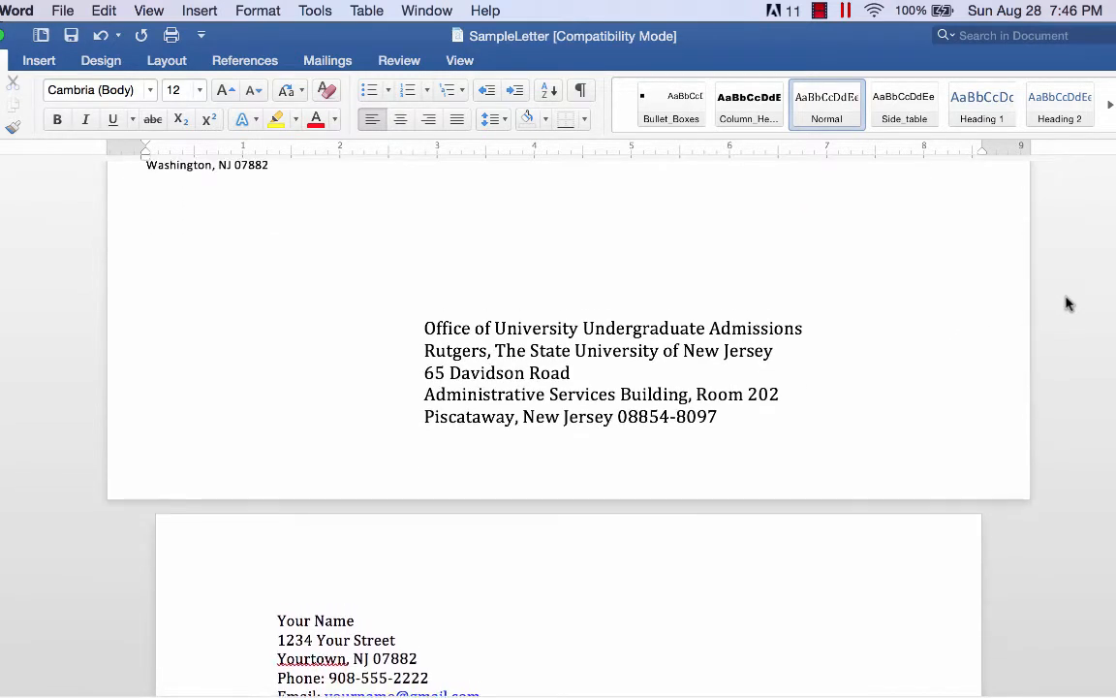
{"action": "scroll", "coordinate": [1066, 304], "scroll_direction": "down", "scroll_amount": 2}
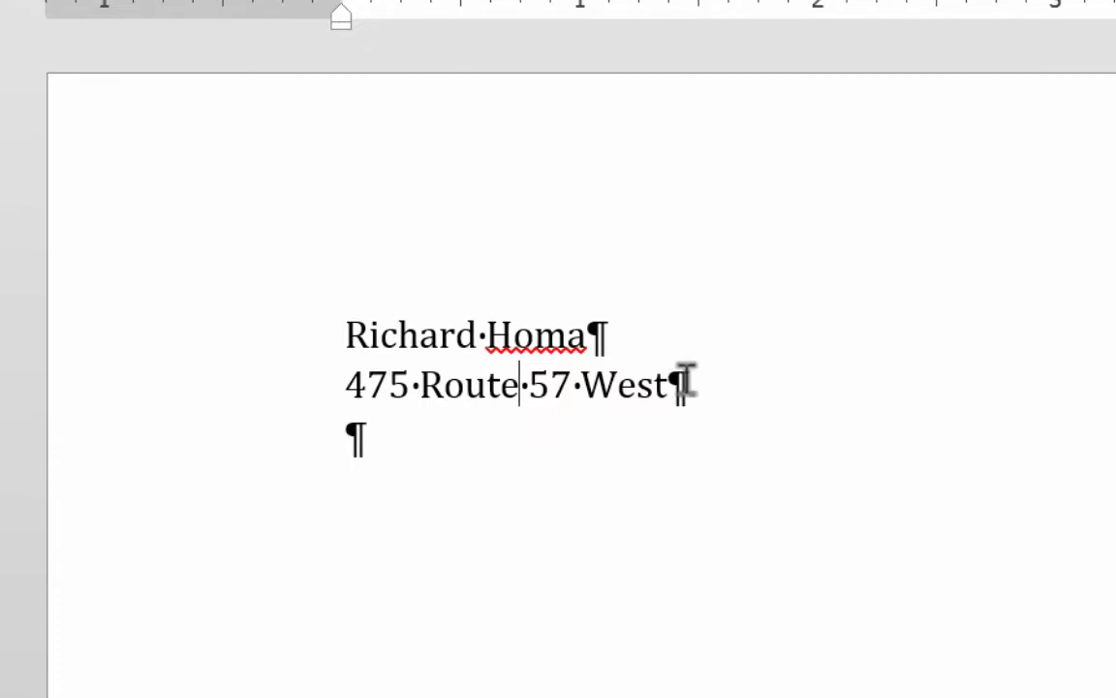
Toggle formatting marks off and on, then type the city, state and ZIP line of the return address.
{"action": "left_click", "coordinate": [634, 8]}
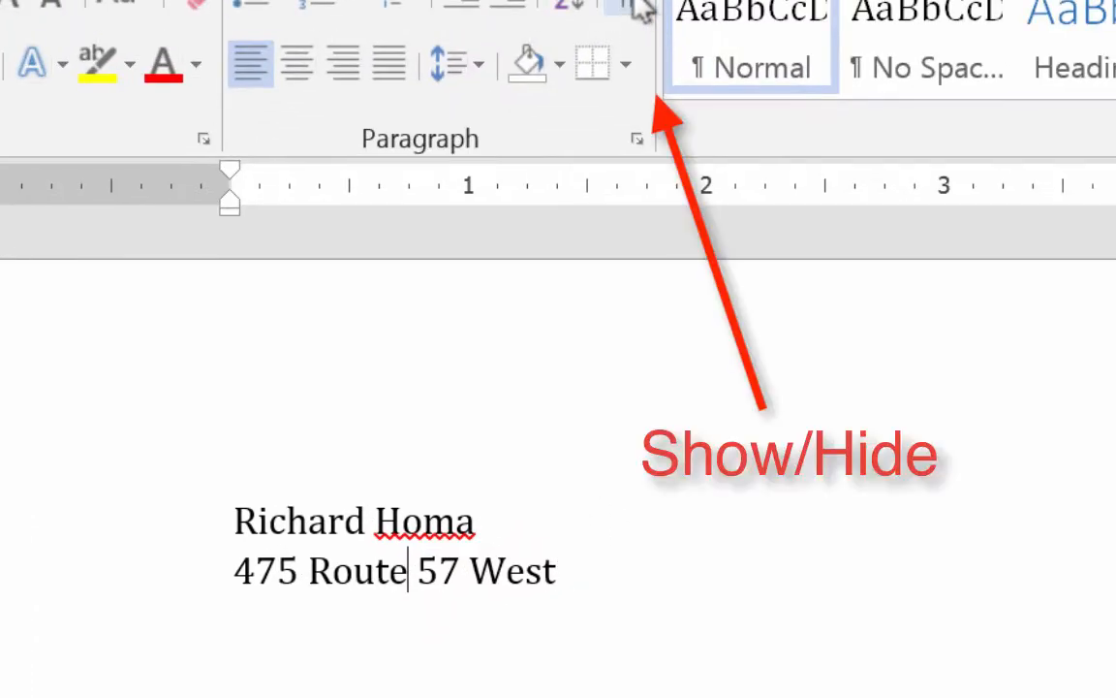
{"action": "left_click", "coordinate": [636, 6]}
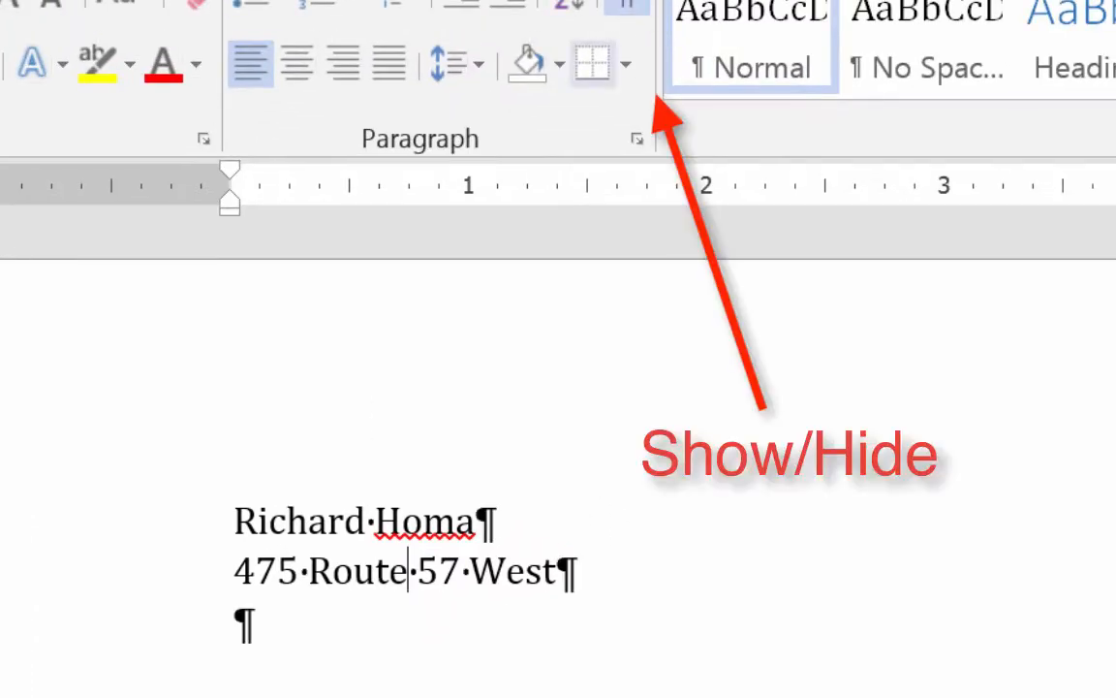
{"action": "left_click", "coordinate": [240, 620]}
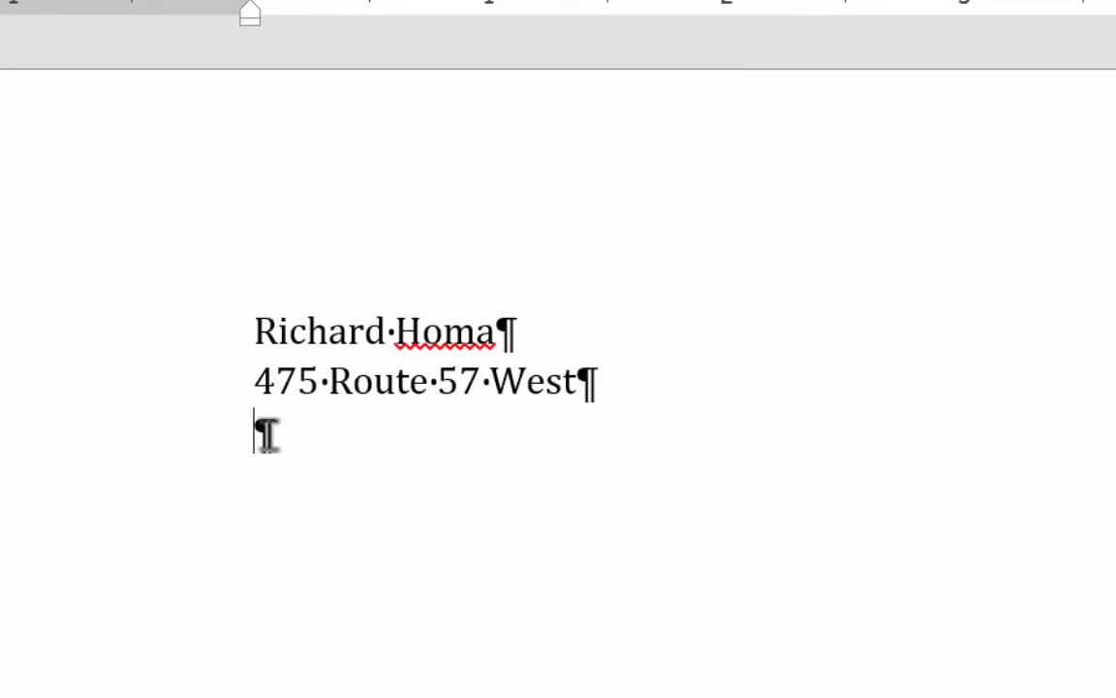
{"action": "type", "text": "Washington"}
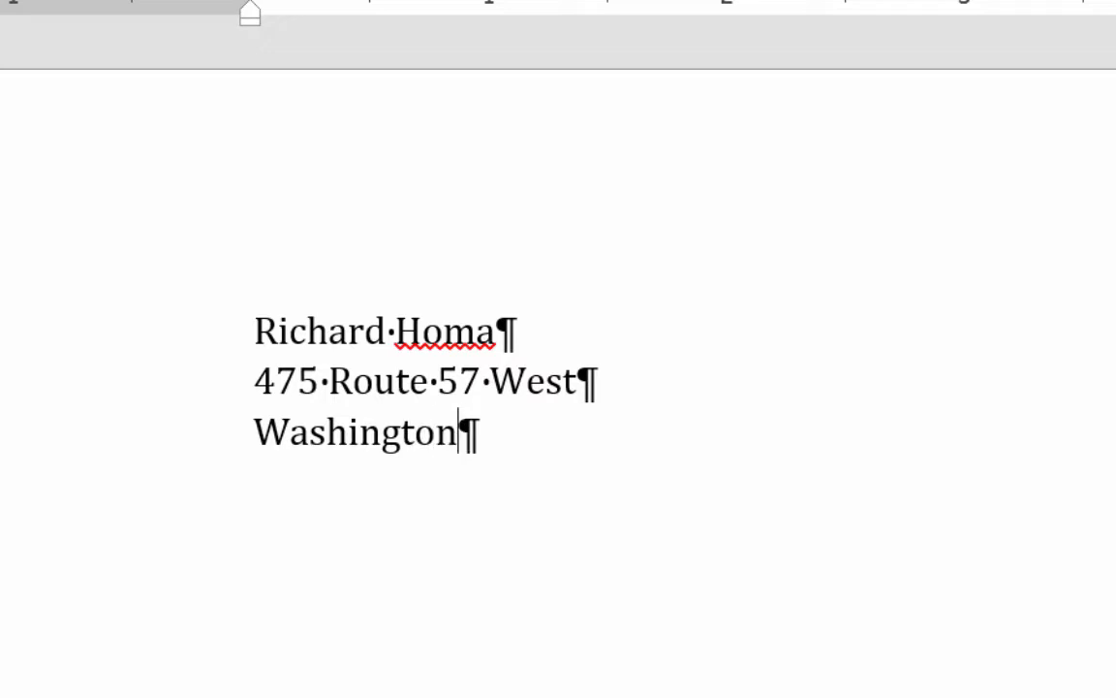
{"action": "type", "text": ", NJ"}
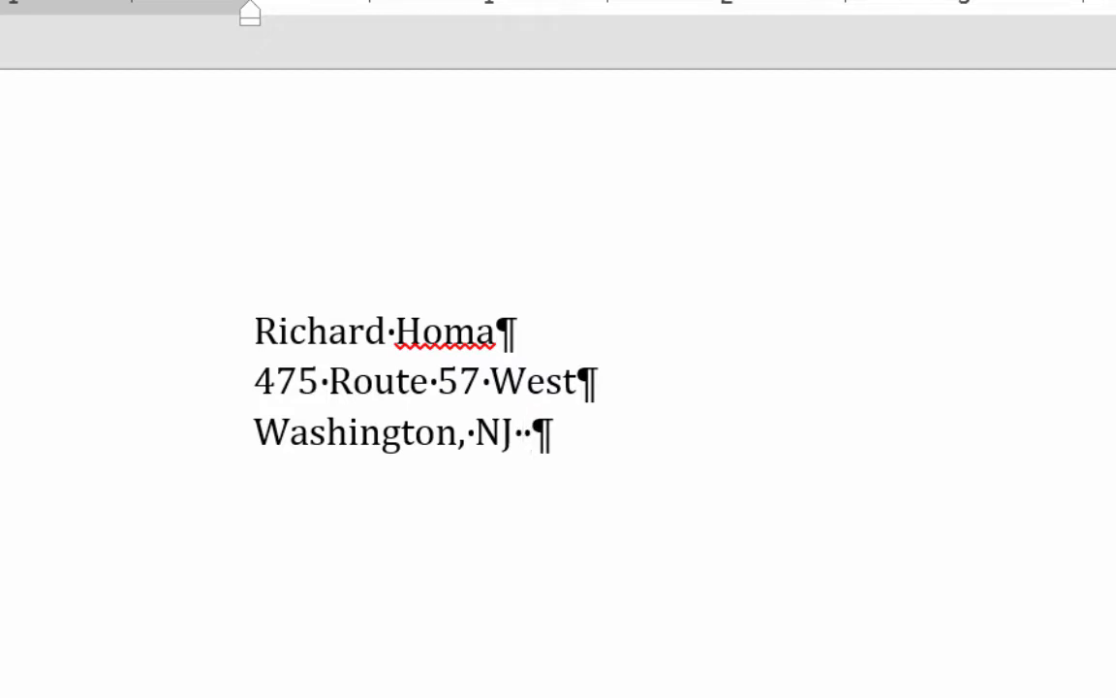
{"action": "type", "text": "  087882"}
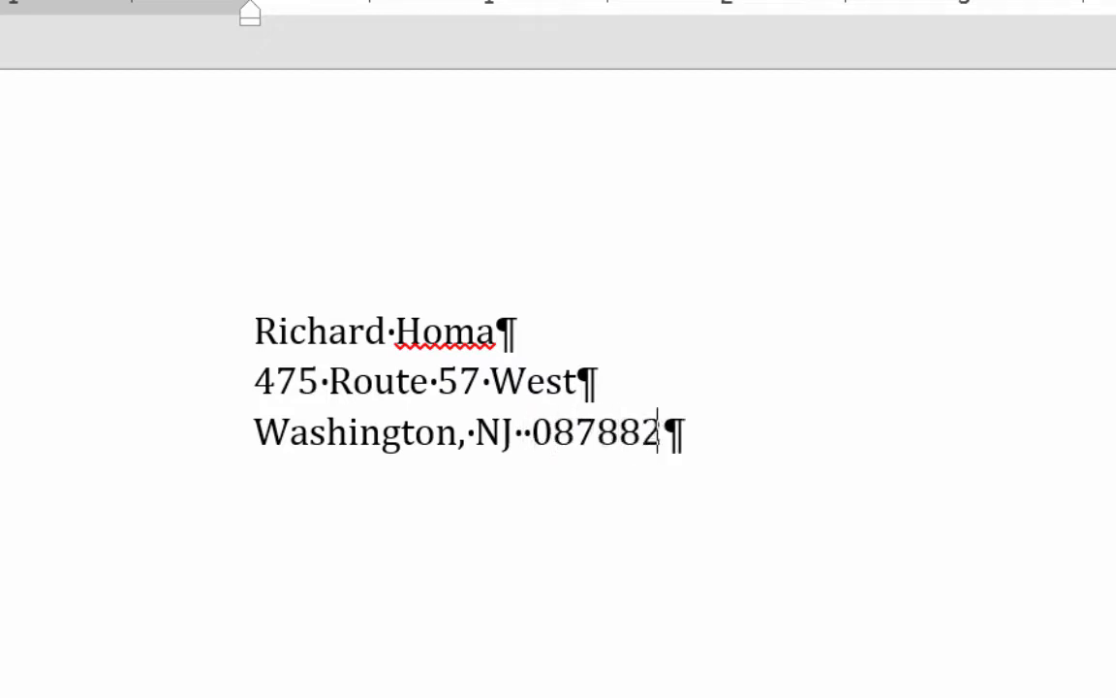
Add the sender's phone number and e-mail address lines, followed by a blank line.
{"action": "key", "text": "Return"}
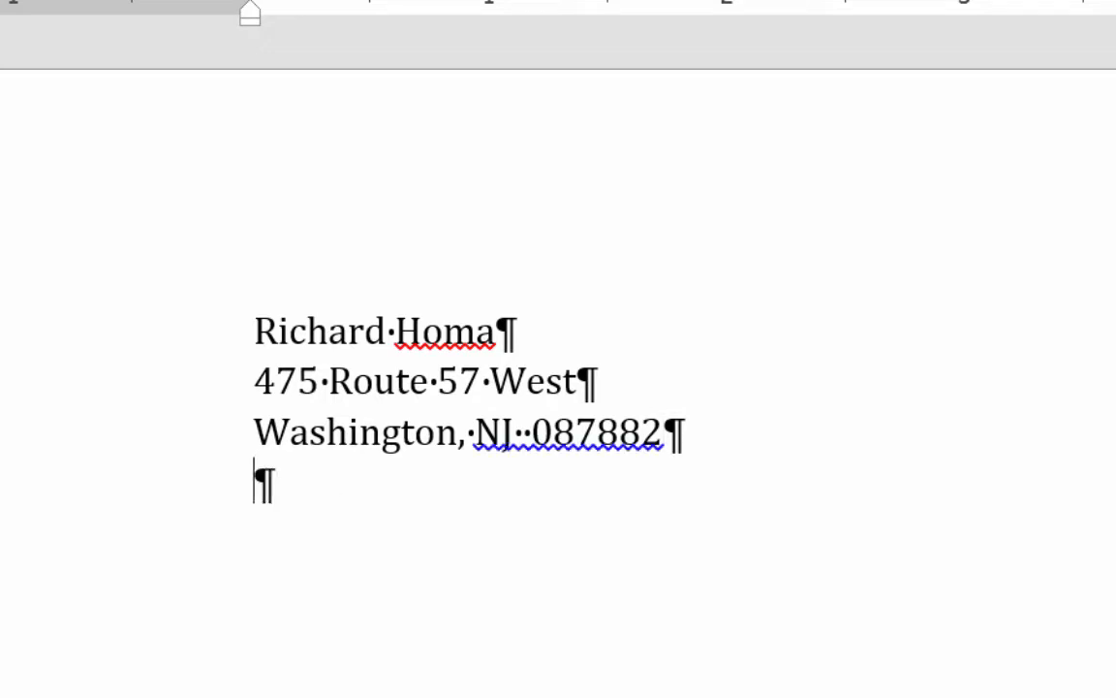
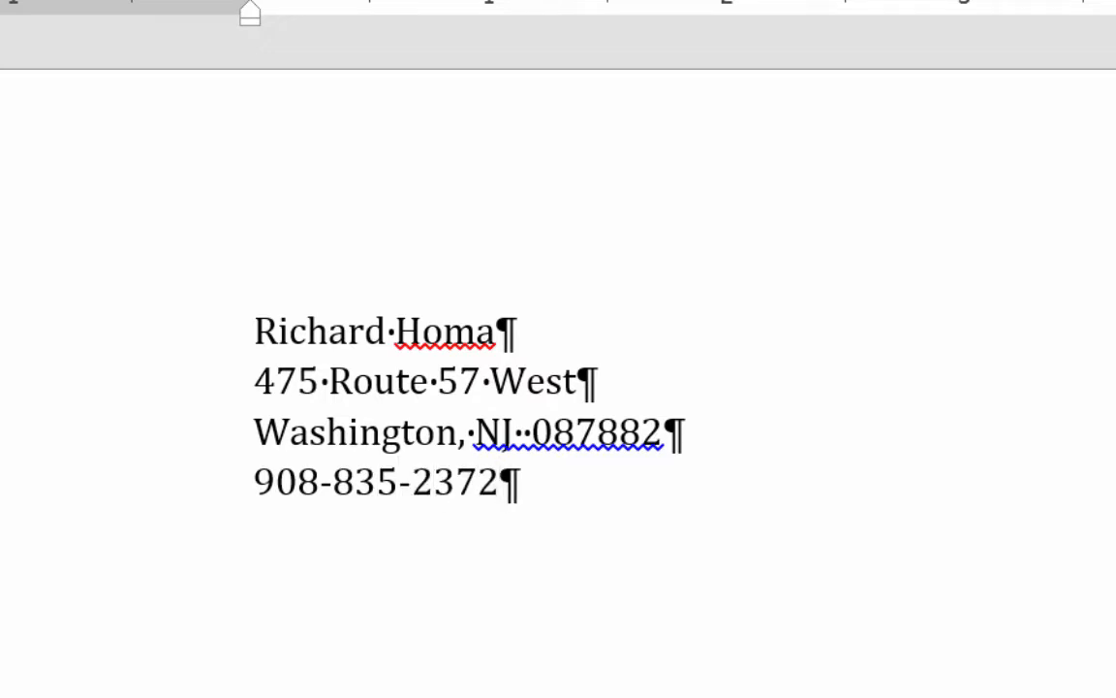
{"action": "key", "text": "Return"}
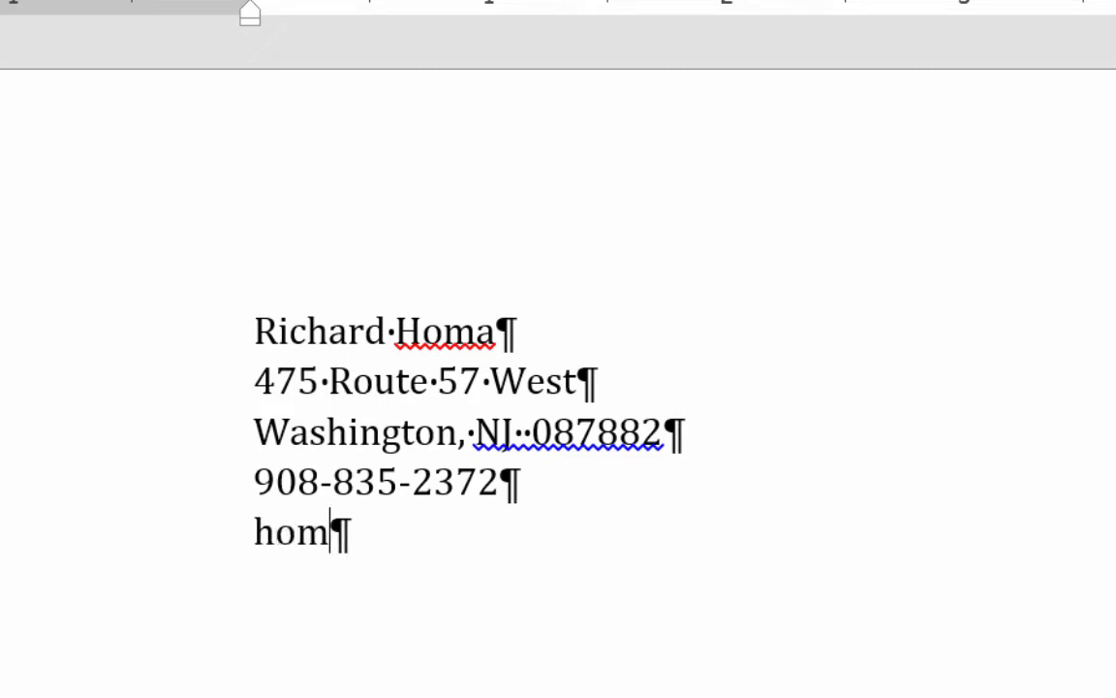
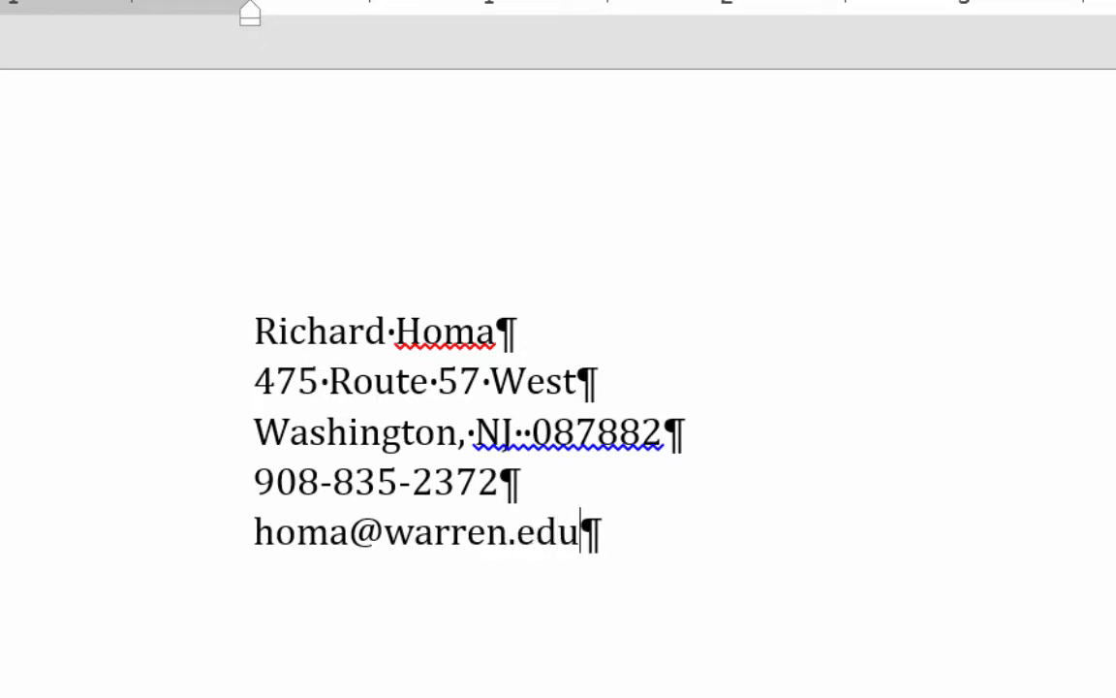
{"action": "key", "text": "Return"}
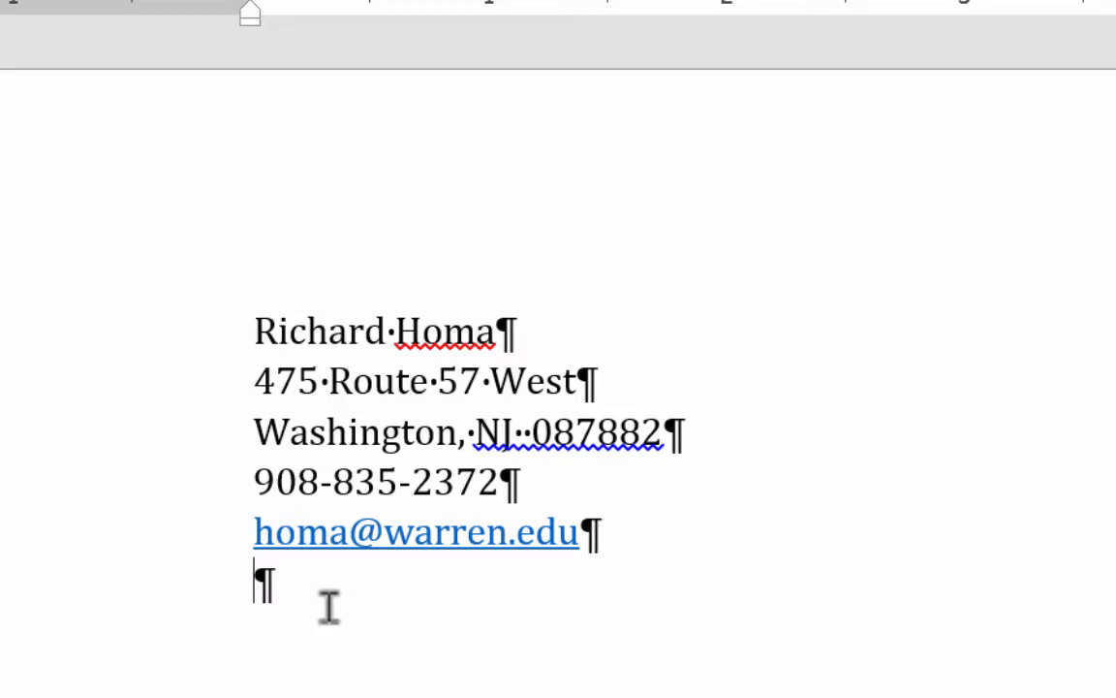
{"action": "key", "text": "Return"}
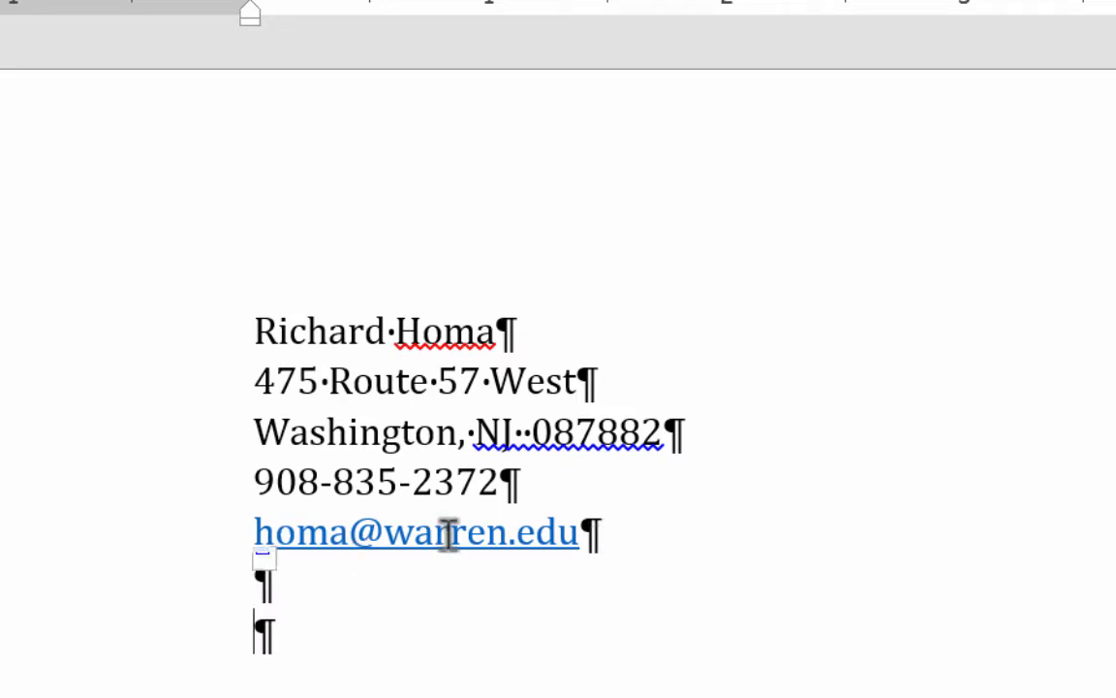
Remove the hyperlink from the e-mail address through Edit Hyperlink's Remove Link.
{"action": "right_click", "coordinate": [489, 539]}
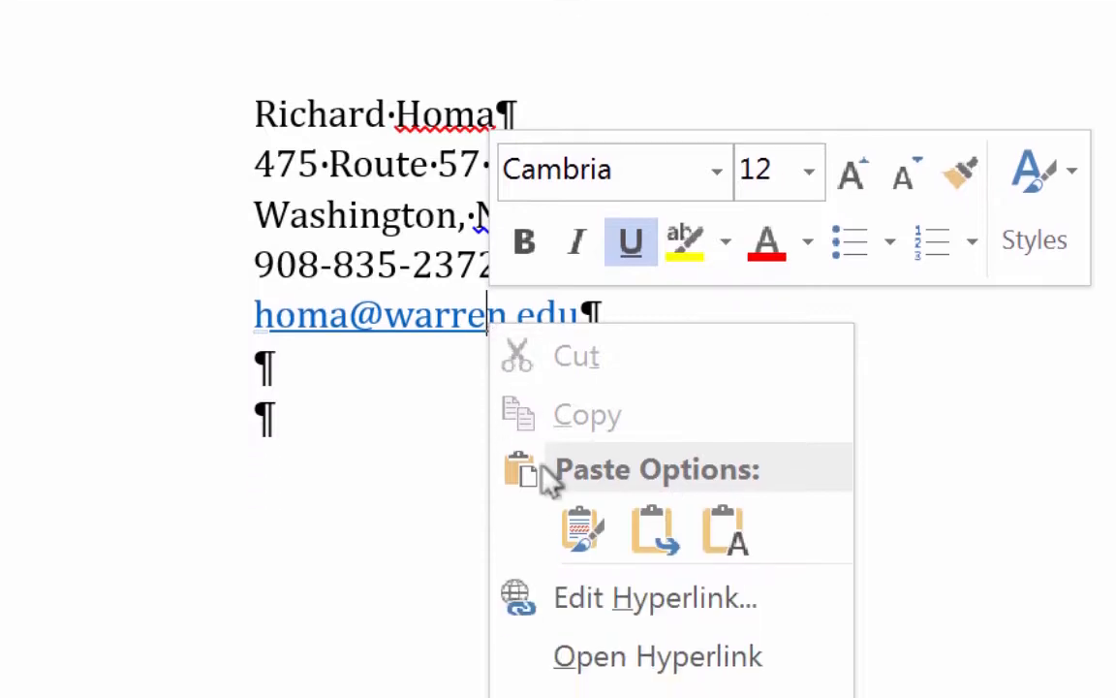
{"action": "left_click", "coordinate": [587, 556]}
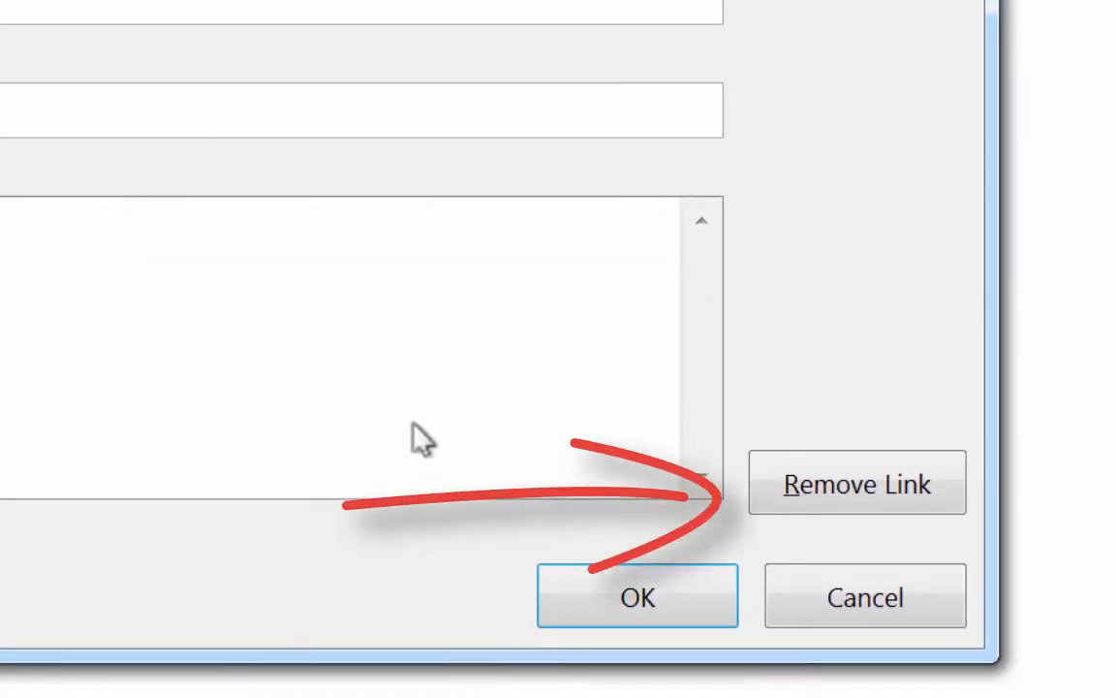
{"action": "left_click", "coordinate": [890, 474]}
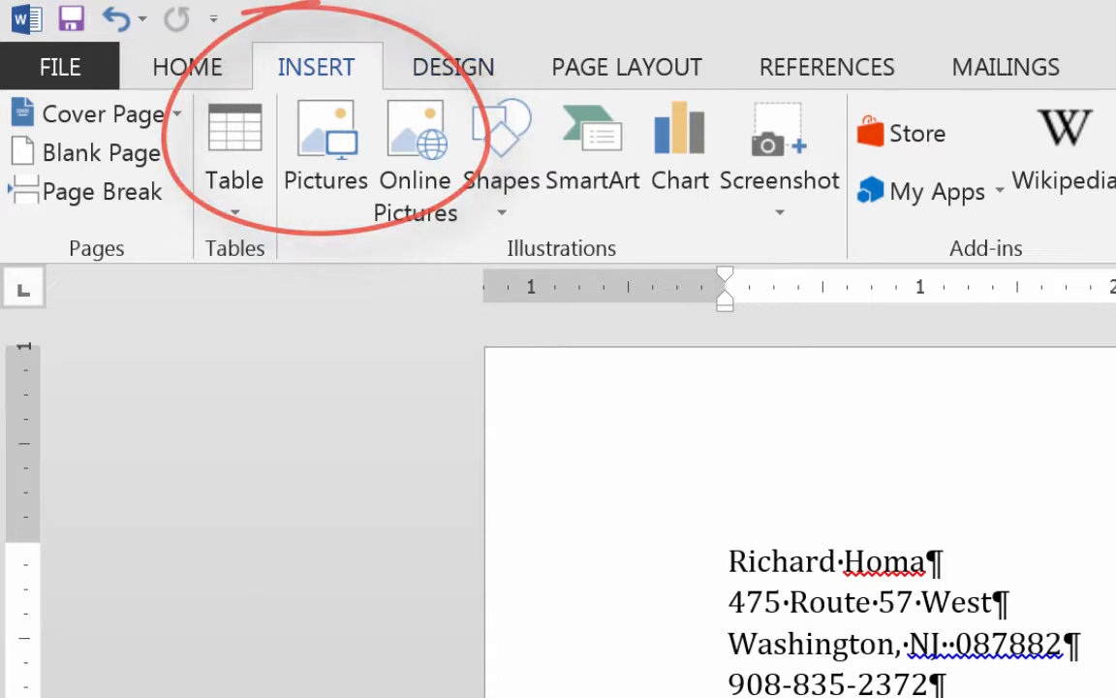
Insert the date using the 'August 28, 2016' format from Date & Time.
{"action": "left_click", "coordinate": [819, 165]}
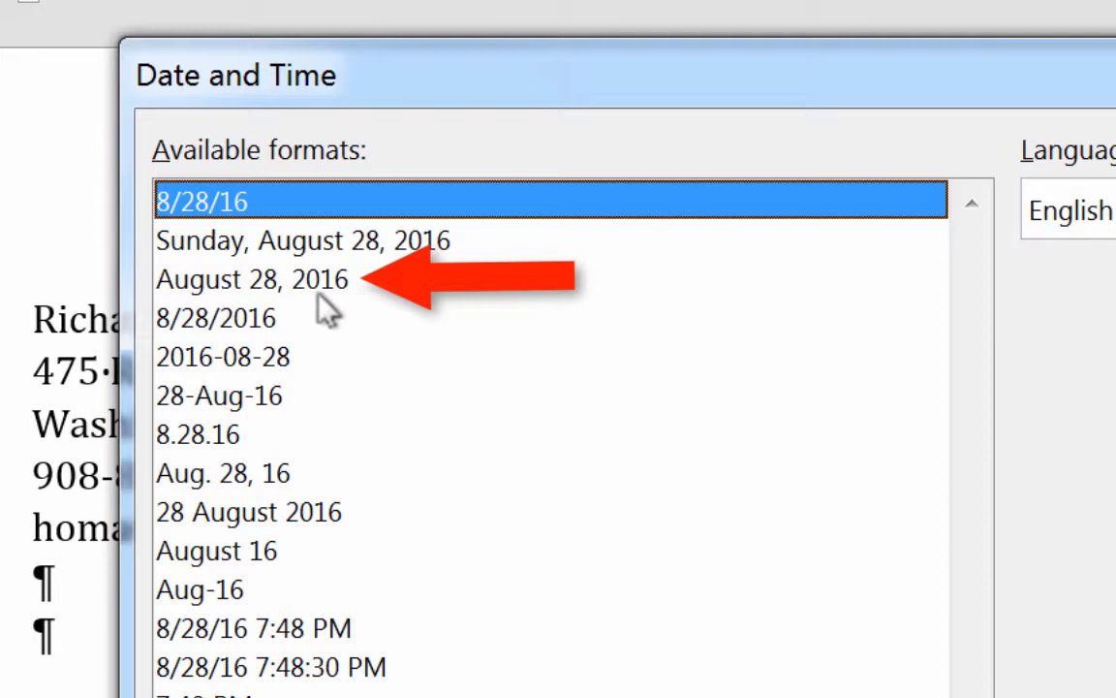
{"action": "left_click", "coordinate": [317, 292]}
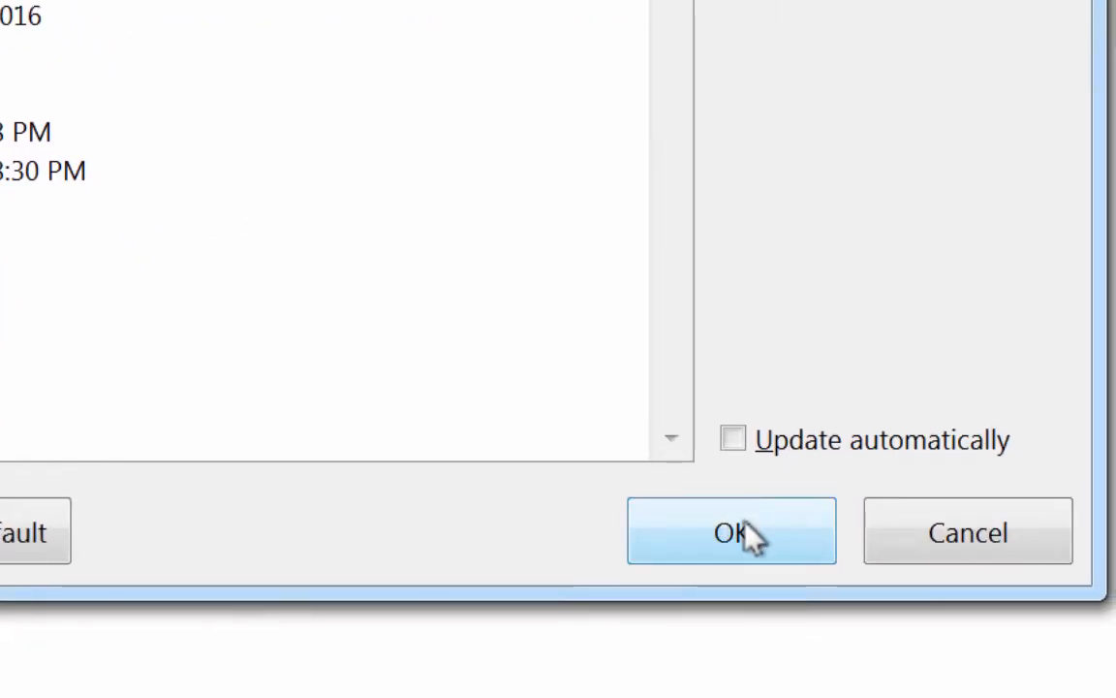
{"action": "left_click", "coordinate": [748, 535]}
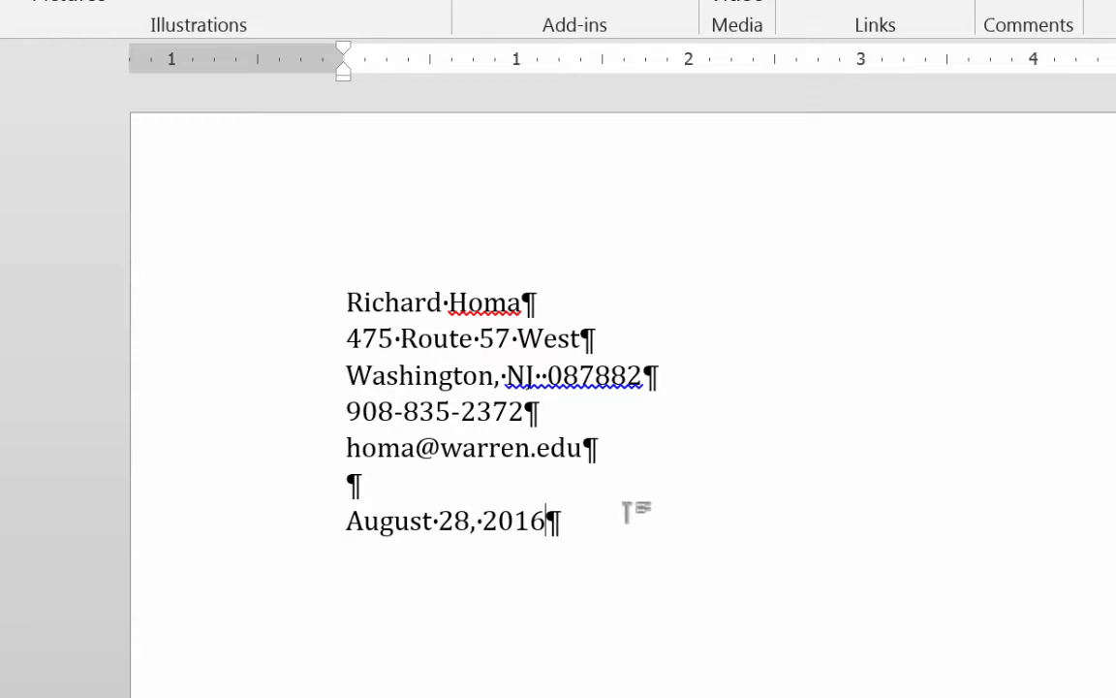
Below the date, enter the Rutgers 'Office of Unive…' admissions inside address, partly pasted, then add blank lines.
{"action": "key", "text": "Return"}
{"action": "key", "text": "Return"}
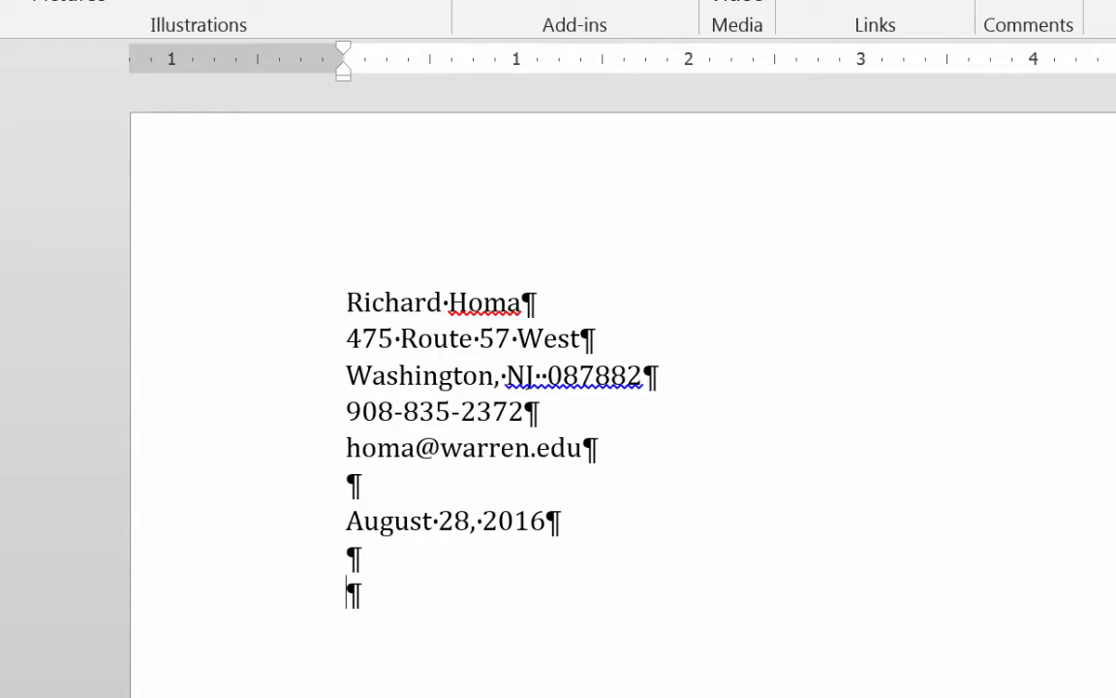
{"action": "type", "text": "Office"}
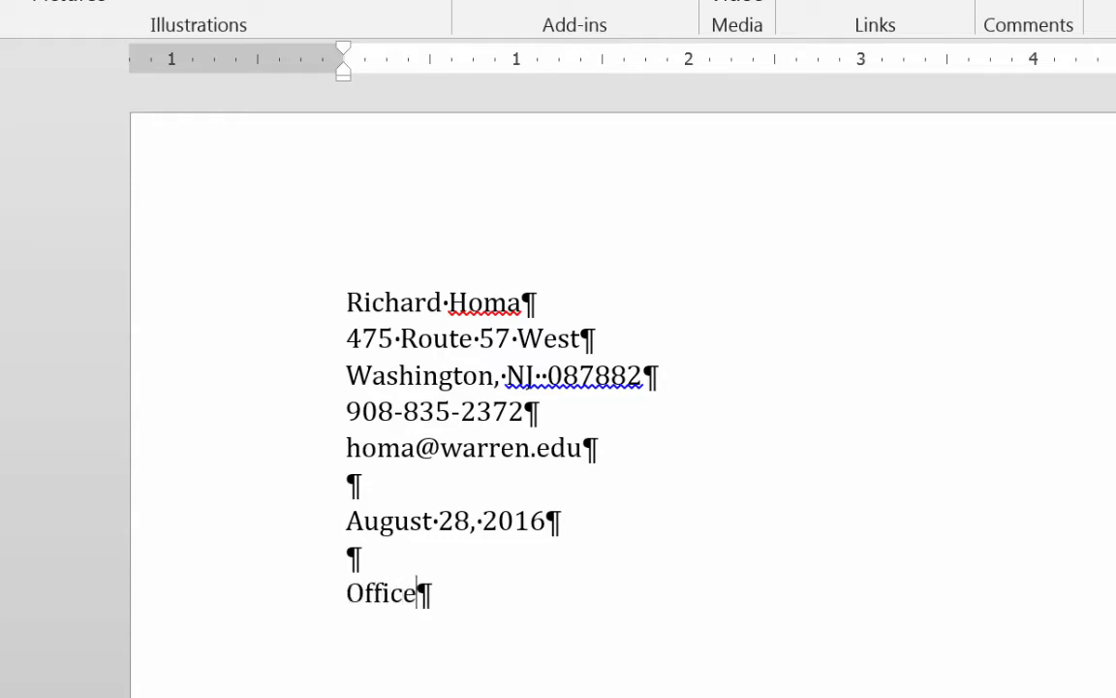
{"action": "type", "text": " of Un"}
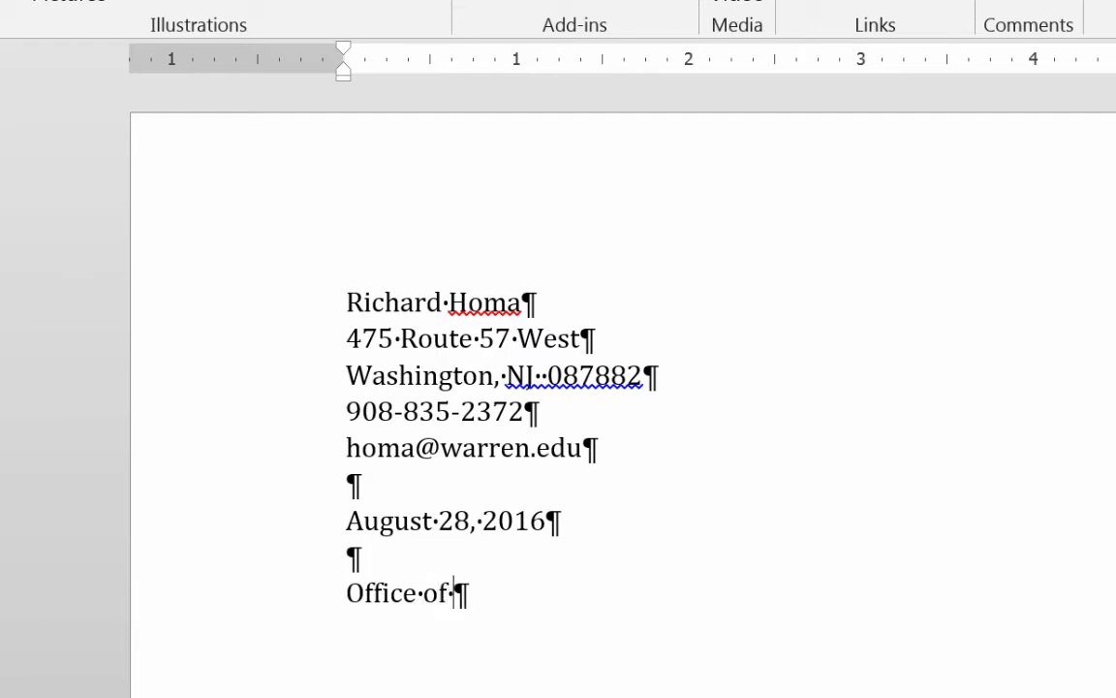
{"action": "type", "text": "ive"}
{"action": "type", "text": "rsity Undergraduate Admissions Rutgers, The State University of New Jersey 65 Davidson Road Administrative Services Building, Room 202 Piscataway, New Jersey 08854-8097"}
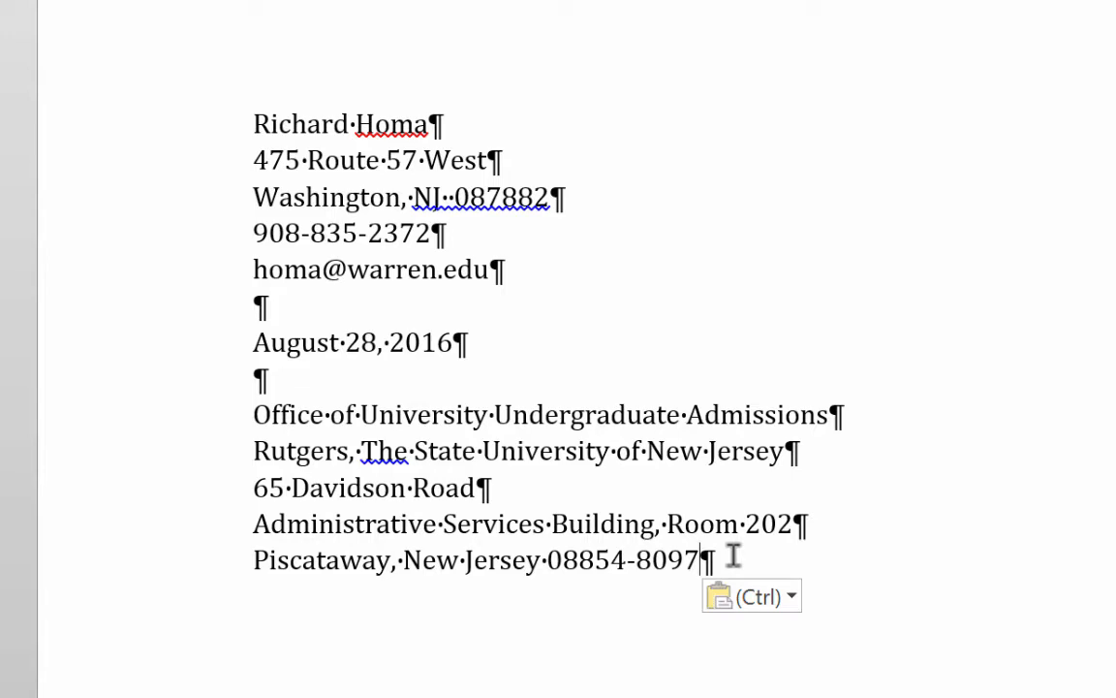
{"action": "key", "text": "Return"}
{"action": "key", "text": "Return"}
{"action": "key", "text": "Return"}
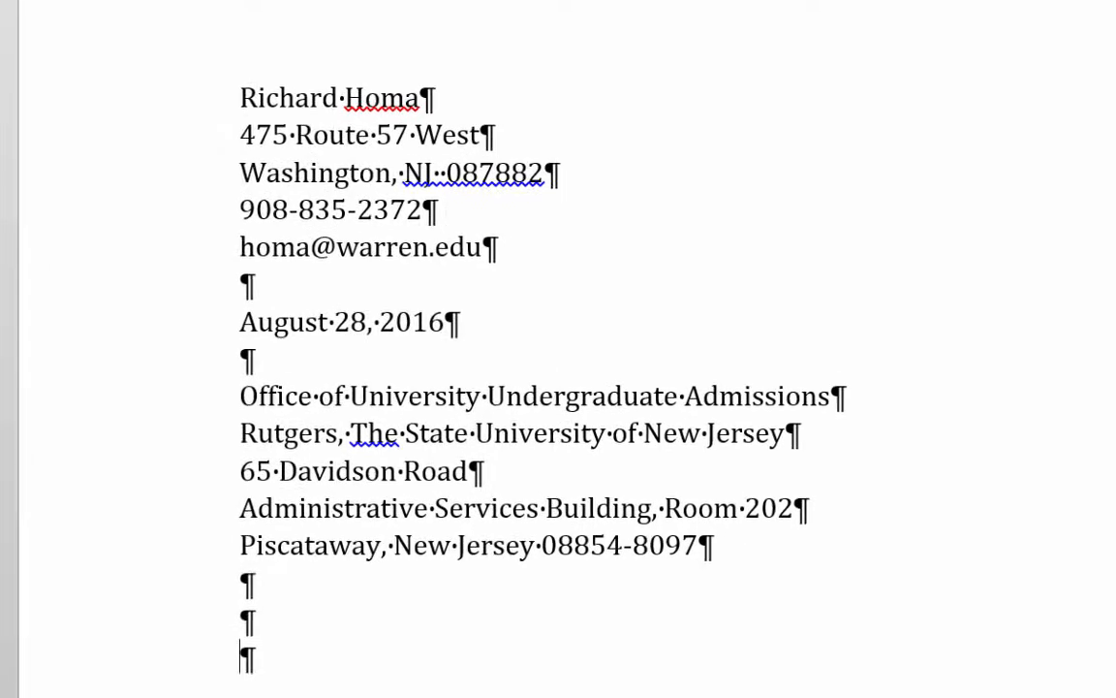
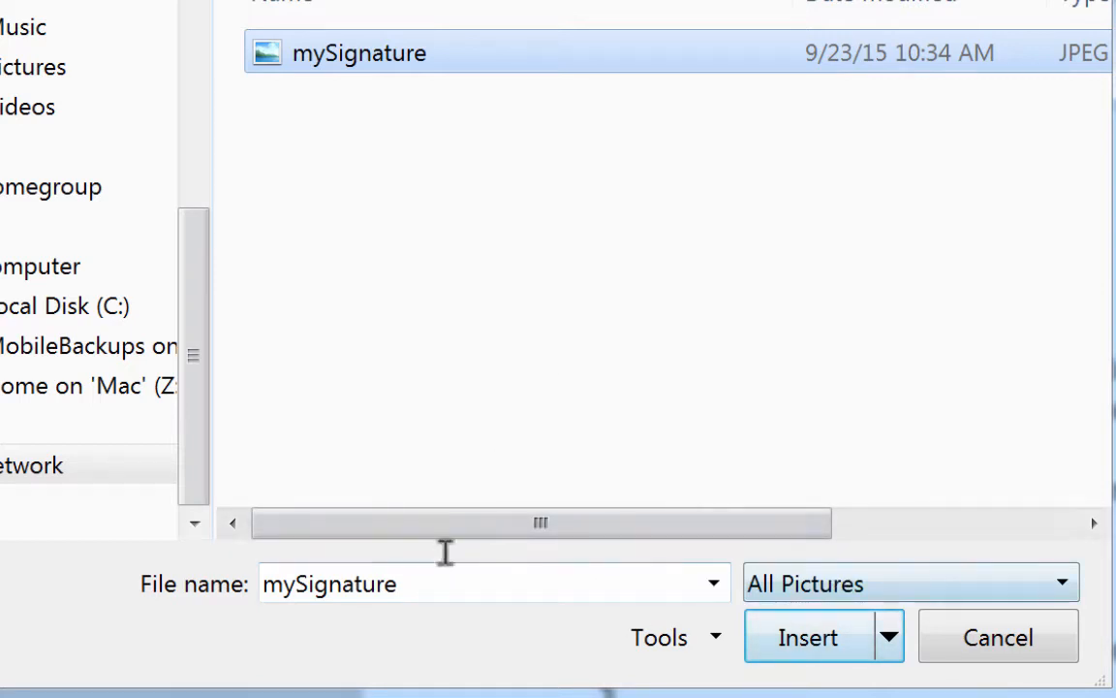
Insert the handwritten signature image below 'Sincerely,' and shrink it by its corner handle.
{"action": "left_click", "coordinate": [804, 642]}
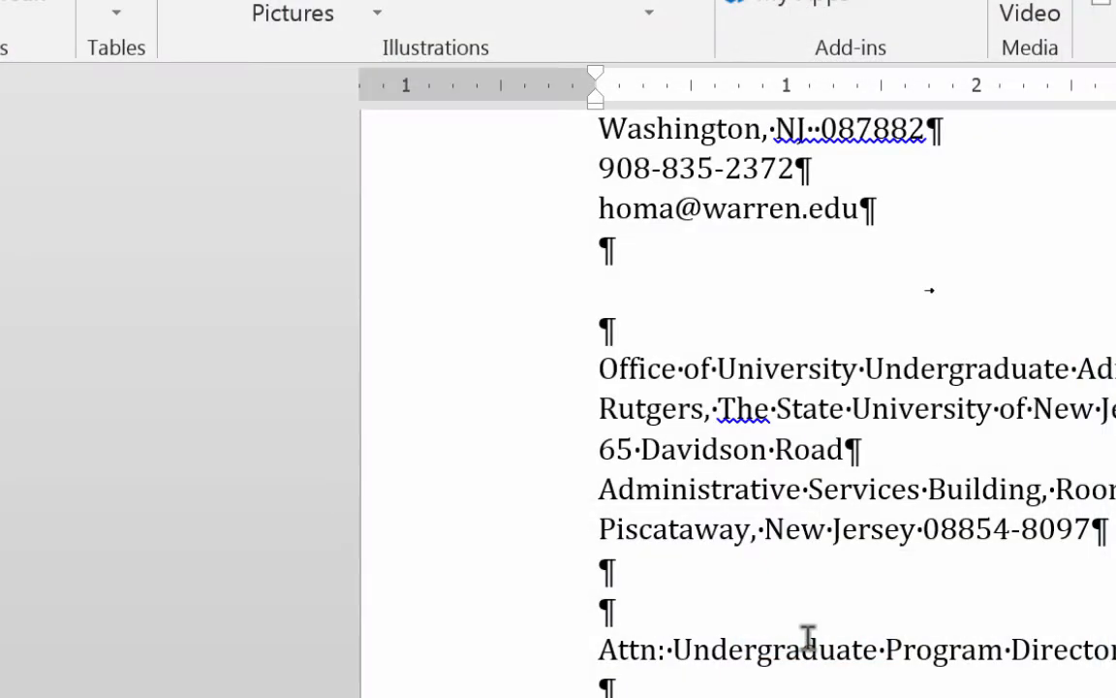
{"action": "scroll", "coordinate": [976, 651], "scroll_direction": "down", "scroll_amount": 6}
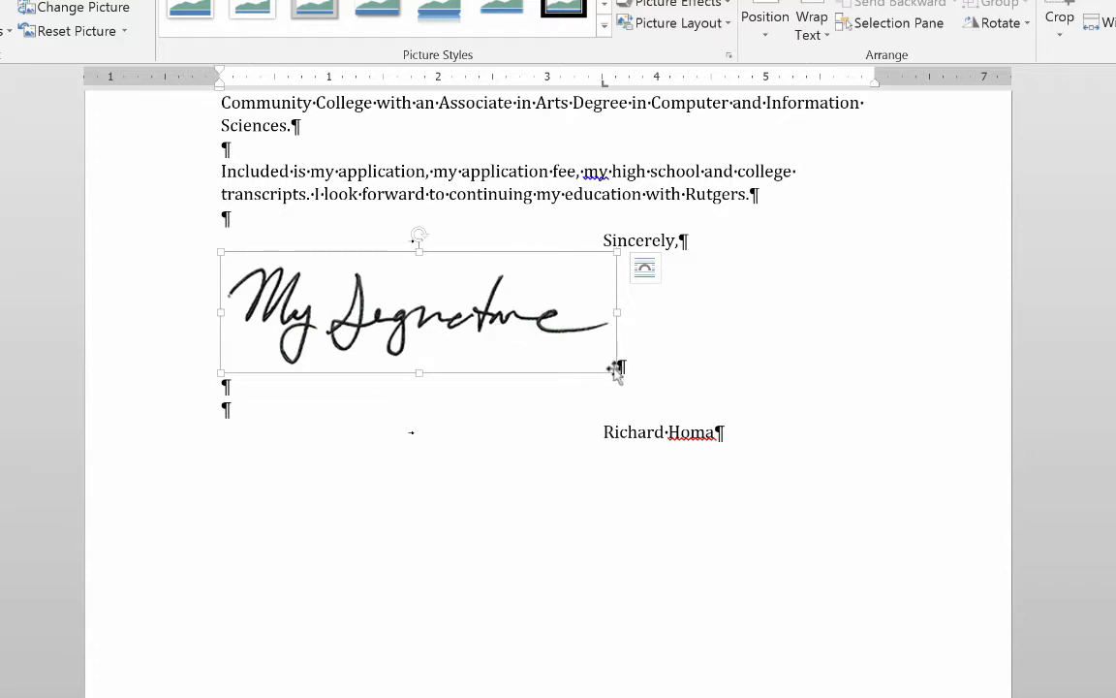
{"action": "mouse_move", "coordinate": [614, 372]}
{"action": "left_mouse_down"}
{"action": "mouse_move", "coordinate": [558, 346]}
{"action": "mouse_move", "coordinate": [422, 335]}
{"action": "mouse_move", "coordinate": [386, 309]}
{"action": "mouse_move", "coordinate": [450, 330]}
{"action": "left_mouse_up"}
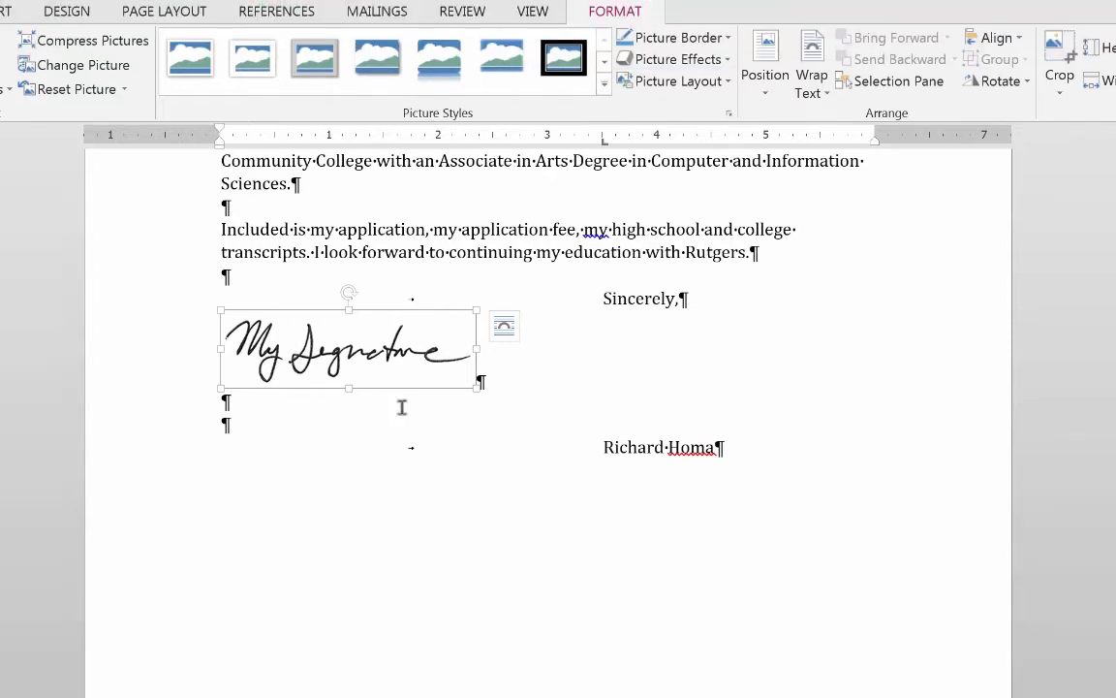
{"action": "left_click", "coordinate": [398, 408]}
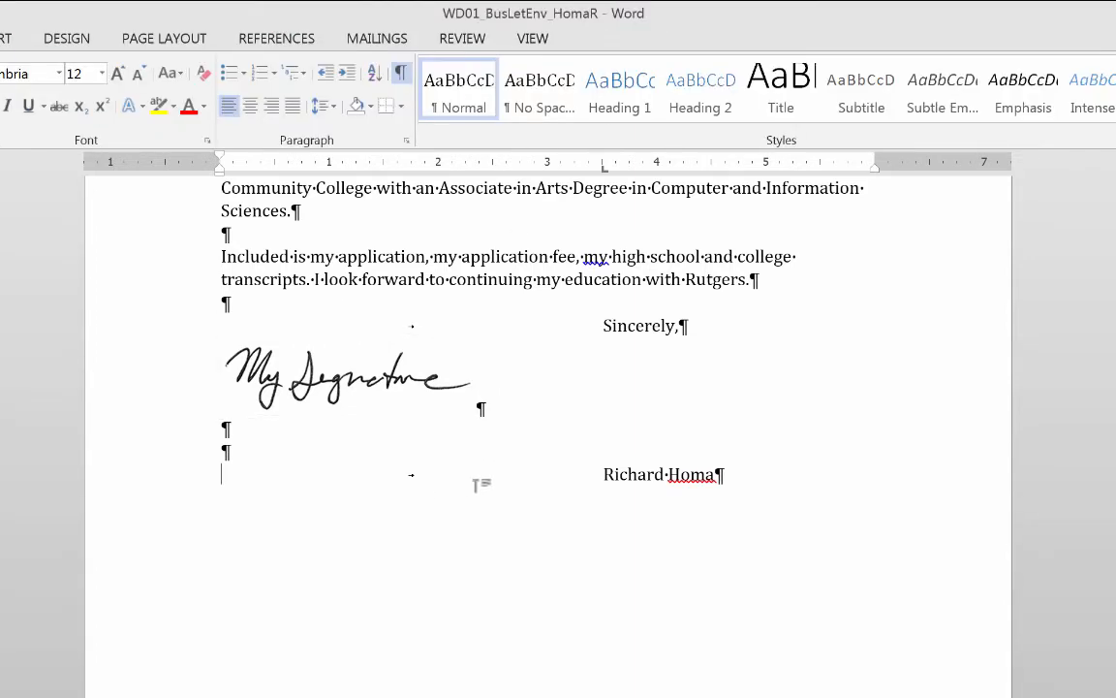
{"action": "left_click", "coordinate": [418, 385]}
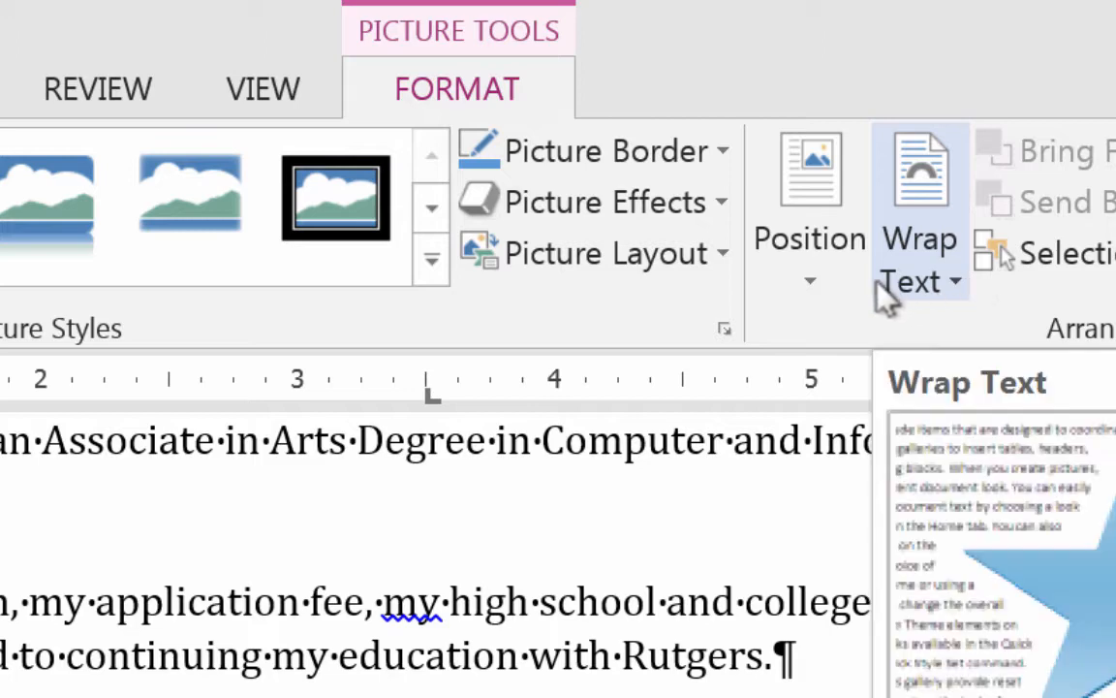
Set the signature to In Front of Text and position it slightly smaller beside 'Sincerely,'.
{"action": "left_click", "coordinate": [955, 284]}
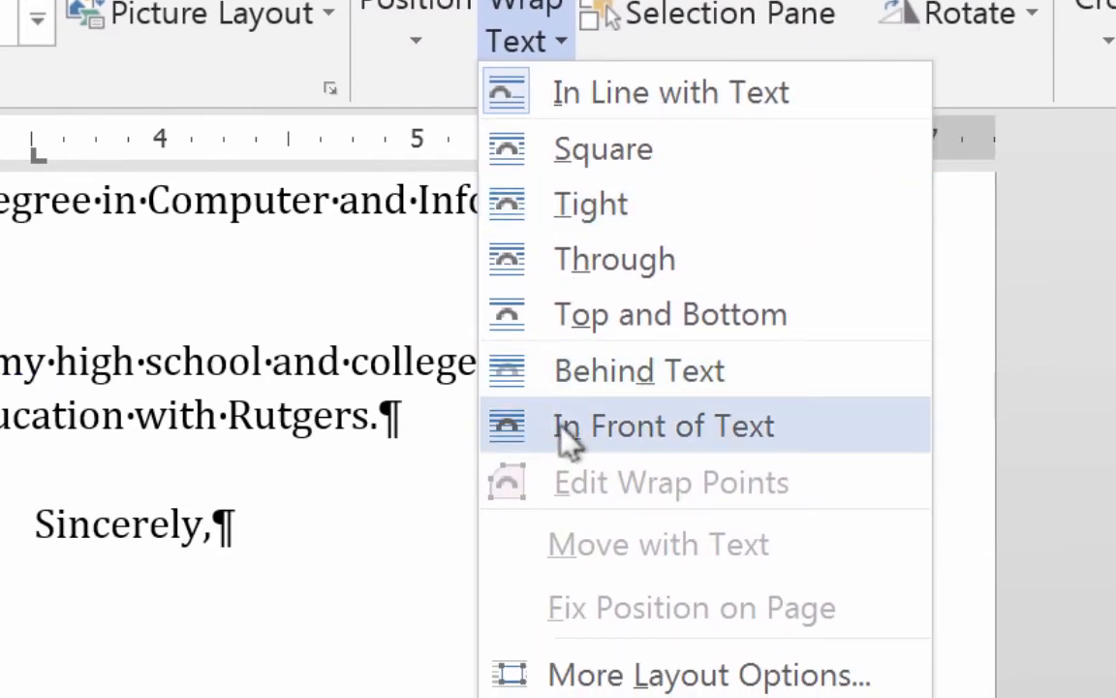
{"action": "left_click", "coordinate": [690, 504]}
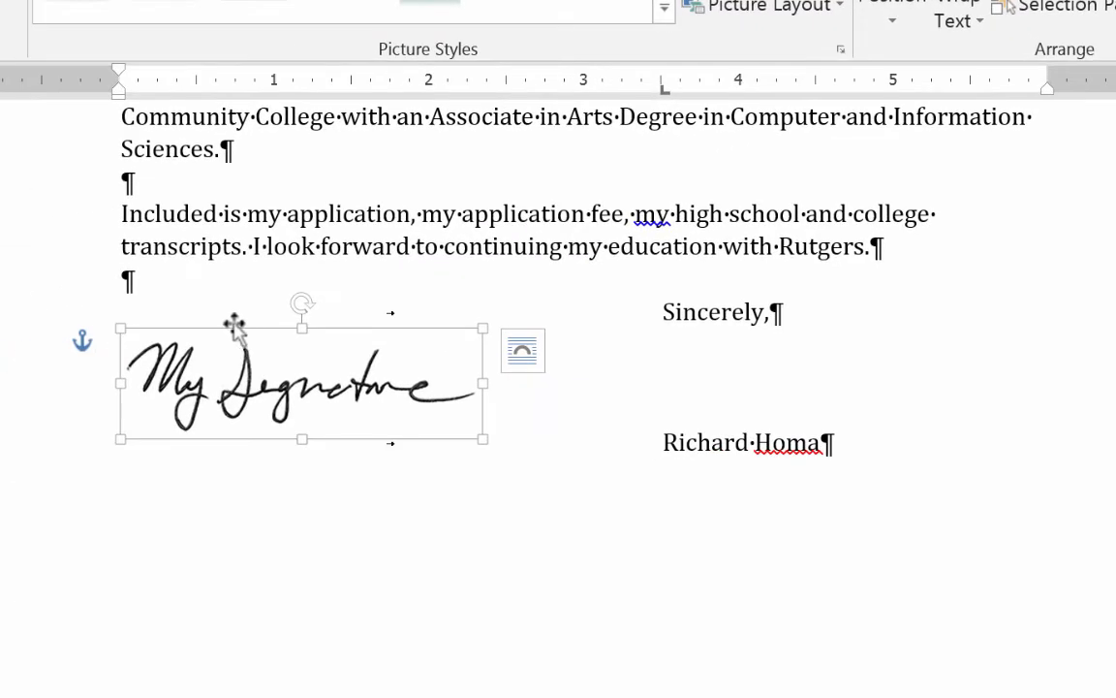
{"action": "mouse_move", "coordinate": [232, 324]}
{"action": "left_mouse_down"}
{"action": "mouse_move", "coordinate": [257, 423]}
{"action": "mouse_move", "coordinate": [366, 488]}
{"action": "mouse_move", "coordinate": [357, 451]}
{"action": "mouse_move", "coordinate": [349, 501]}
{"action": "left_mouse_up"}
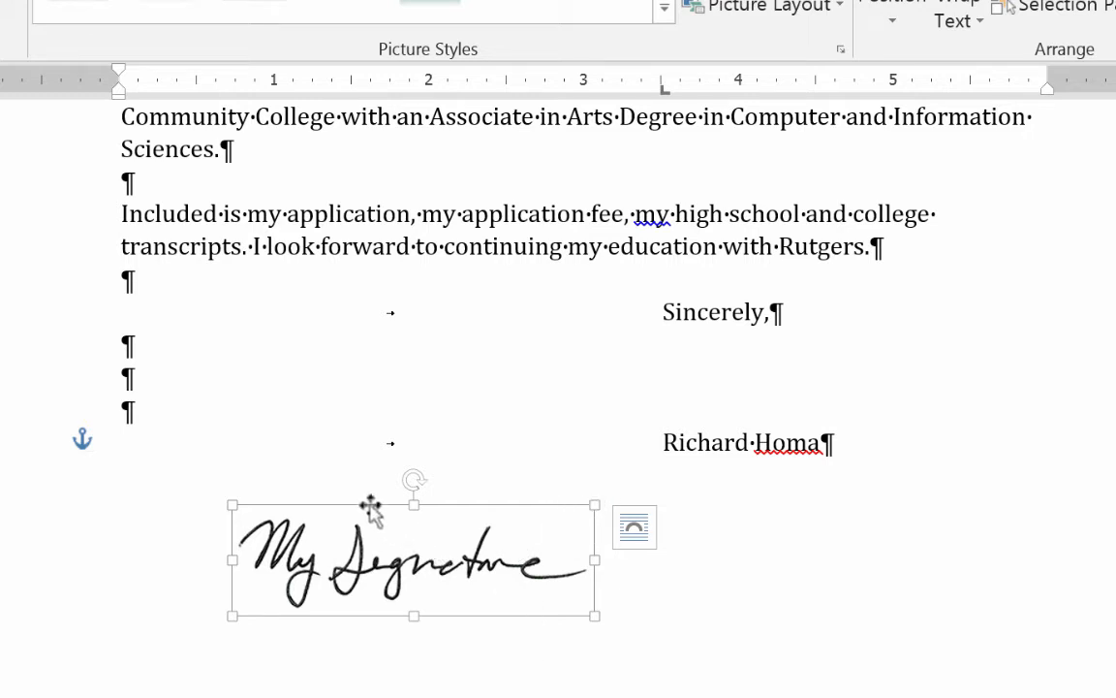
{"action": "mouse_move", "coordinate": [367, 506]}
{"action": "left_mouse_down"}
{"action": "mouse_move", "coordinate": [653, 346]}
{"action": "mouse_move", "coordinate": [785, 312]}
{"action": "left_mouse_up"}
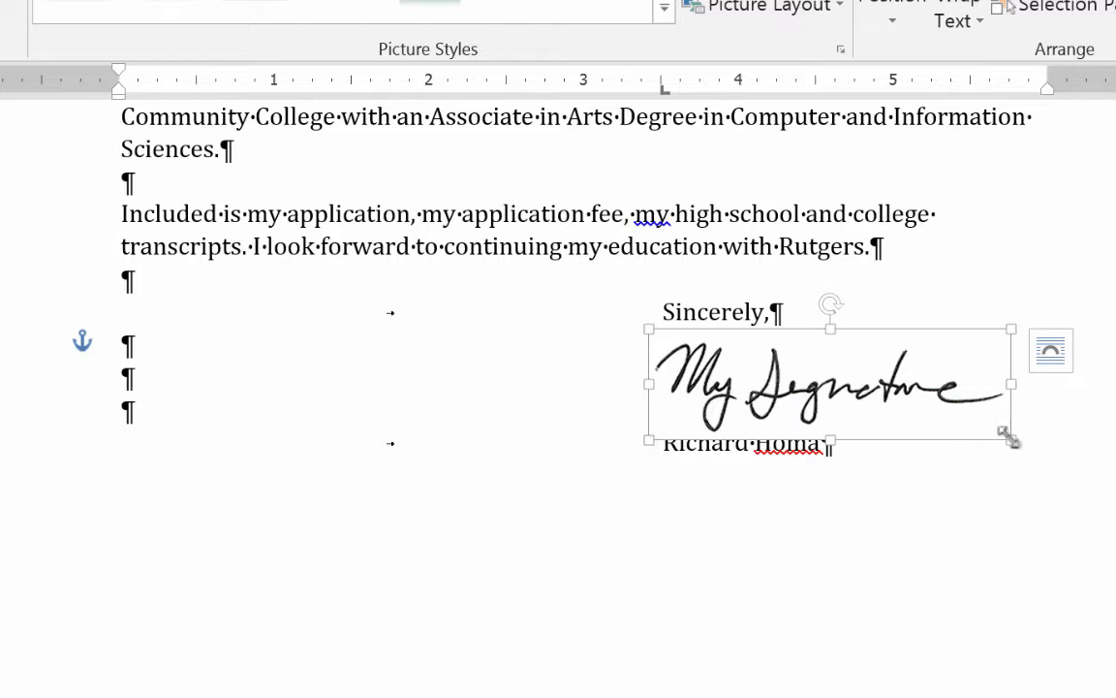
{"action": "mouse_move", "coordinate": [1011, 439]}
{"action": "left_mouse_down"}
{"action": "mouse_move", "coordinate": [937, 393]}
{"action": "mouse_move", "coordinate": [947, 400]}
{"action": "left_mouse_up"}
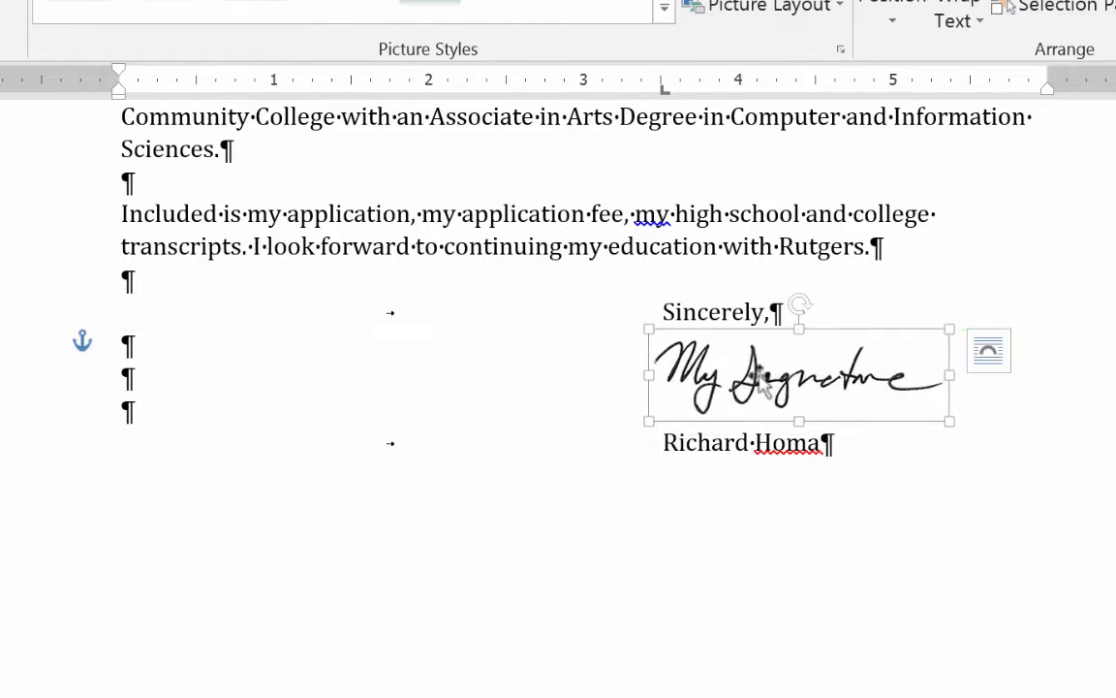
{"action": "mouse_move", "coordinate": [742, 378]}
{"action": "left_mouse_down"}
{"action": "mouse_move", "coordinate": [777, 378]}
{"action": "mouse_move", "coordinate": [749, 378]}
{"action": "left_mouse_up"}
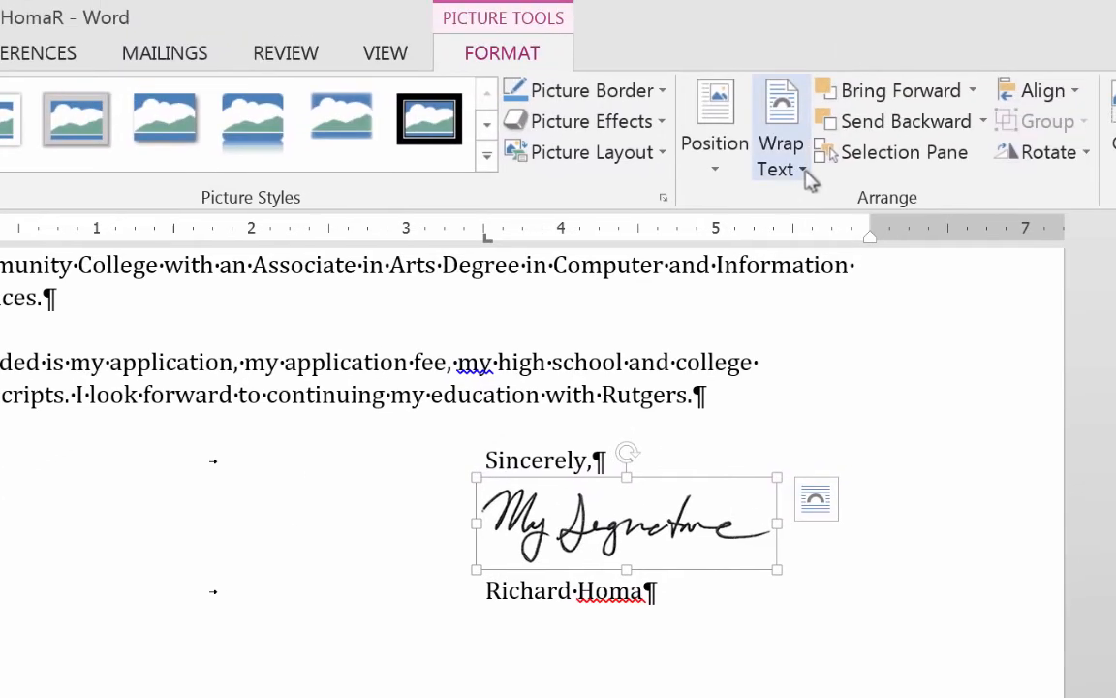
{"action": "left_click", "coordinate": [808, 174]}
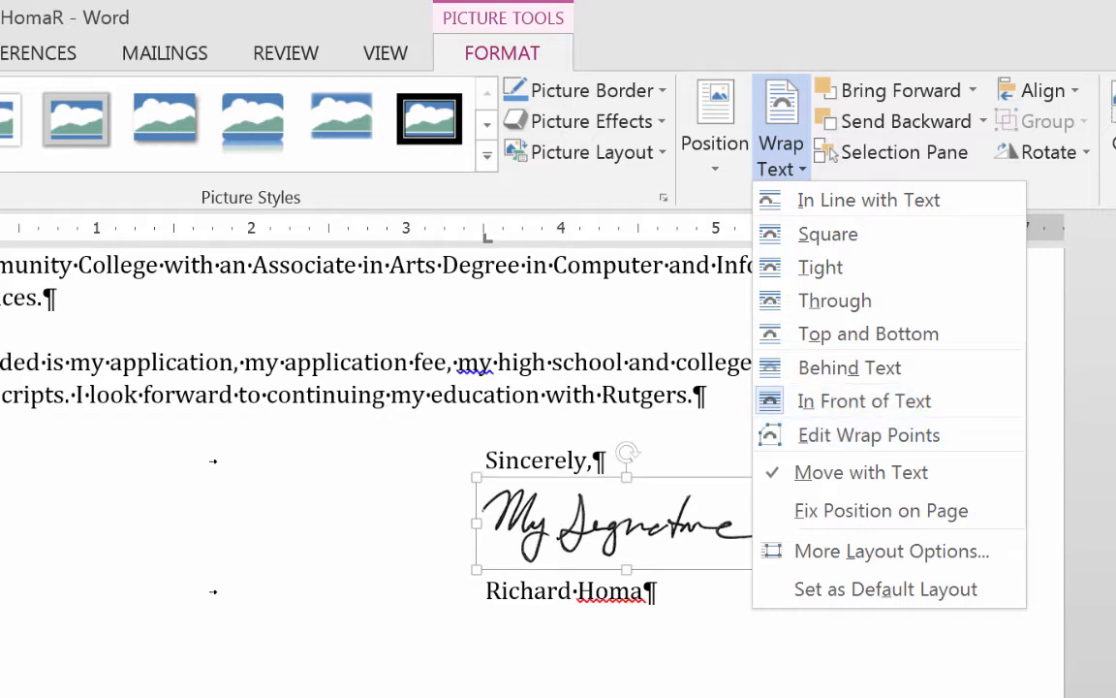
{"action": "key", "text": "Escape"}
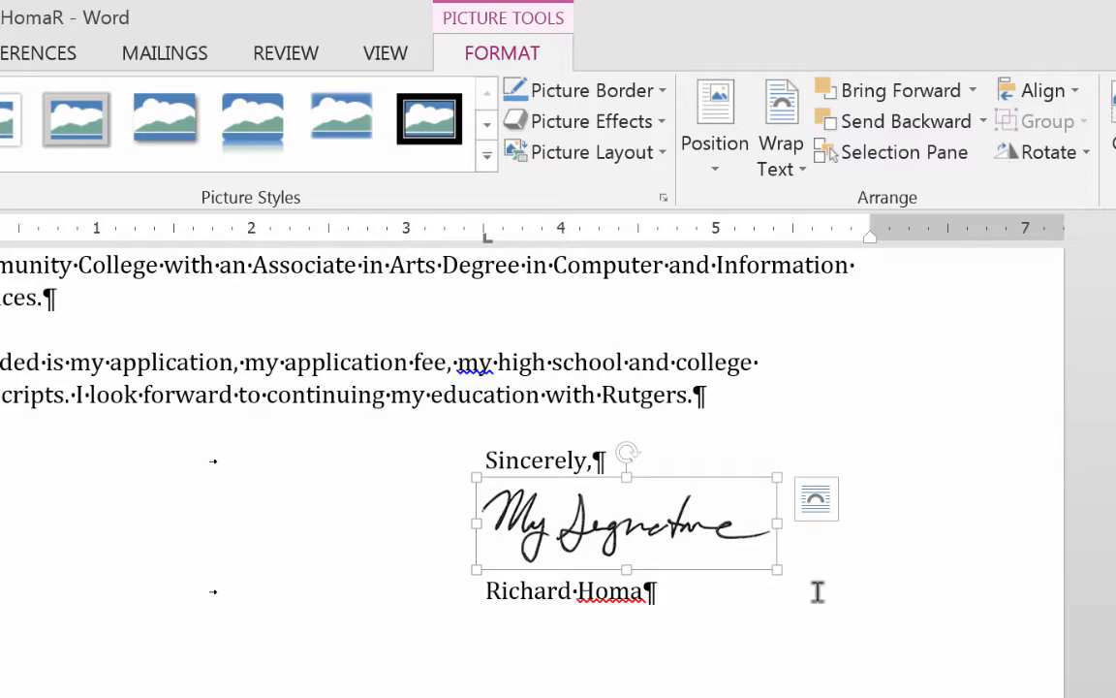
{"action": "left_click", "coordinate": [707, 552]}
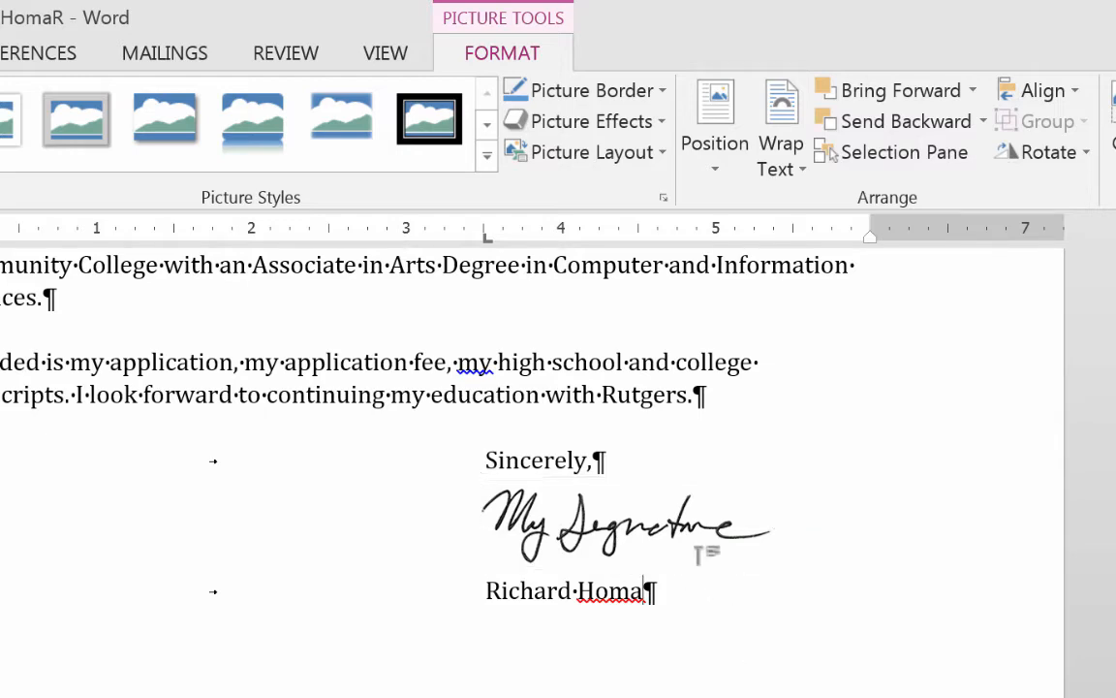
Select the inside address block starting 'Office of University Undergraduate Admissions'.
{"action": "scroll", "coordinate": [915, 549], "scroll_direction": "up", "scroll_amount": 5}
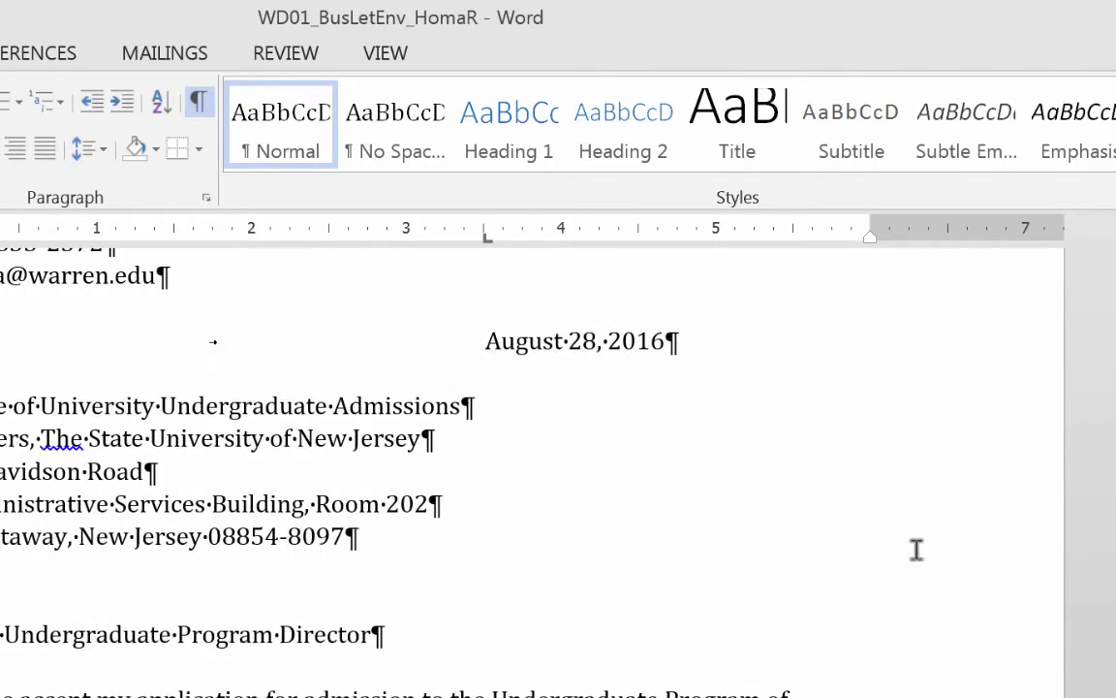
{"action": "scroll", "coordinate": [916, 549], "scroll_direction": "up", "scroll_amount": 2}
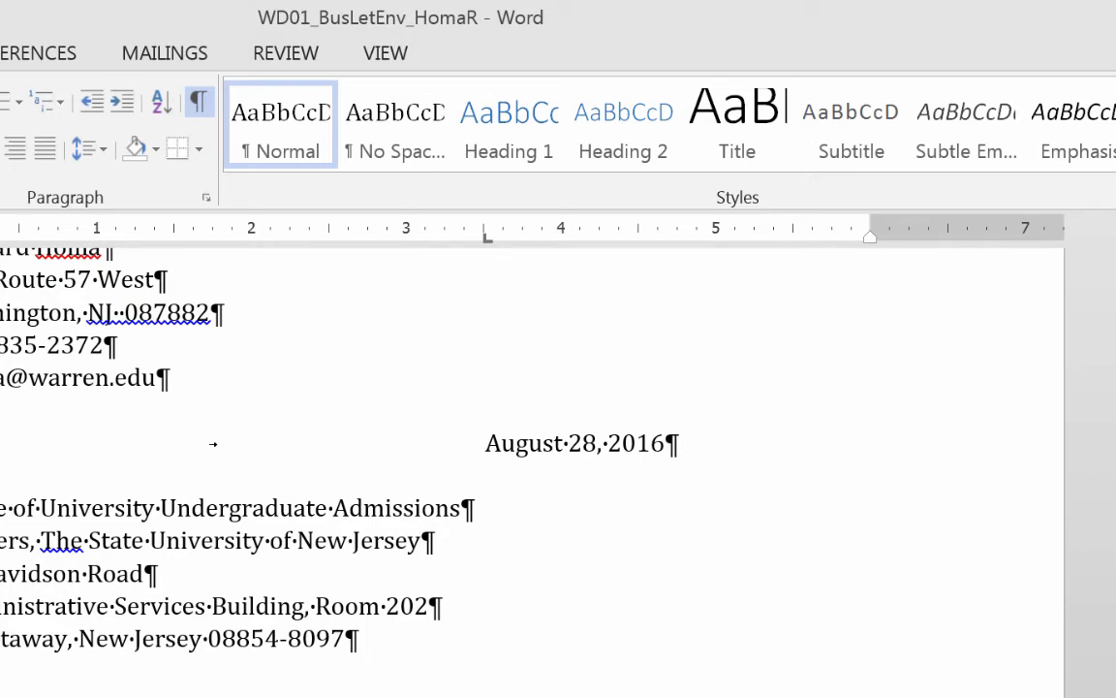
{"action": "scroll", "coordinate": [789, 638], "scroll_direction": "down", "scroll_amount": 2}
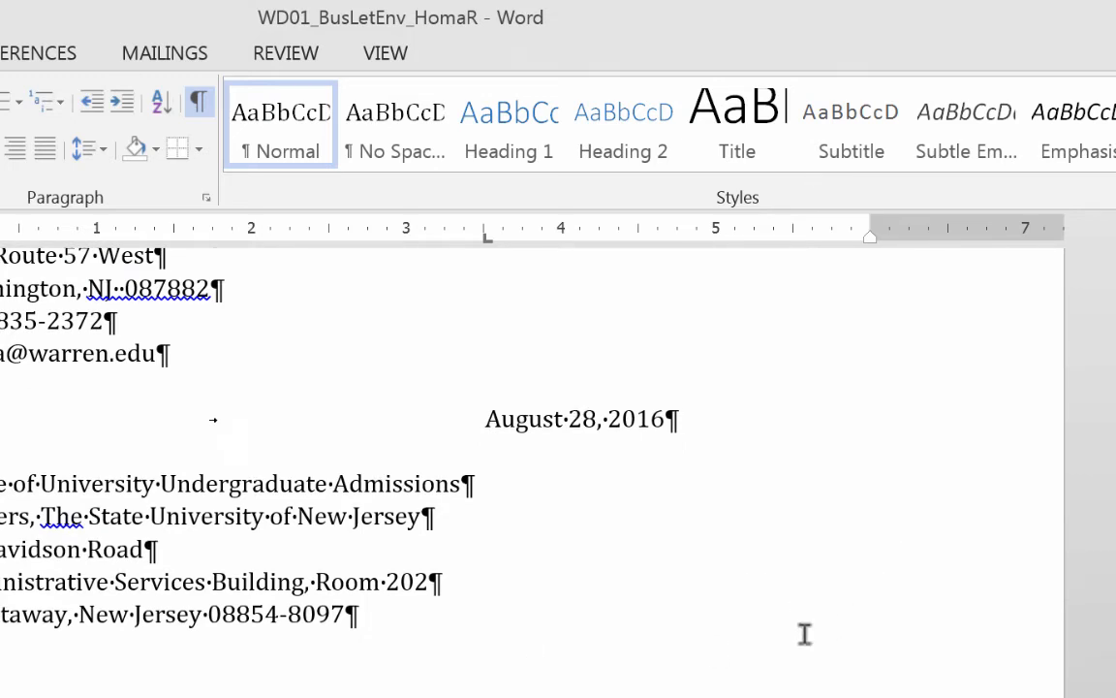
{"action": "scroll", "coordinate": [804, 633], "scroll_direction": "up", "scroll_amount": 4}
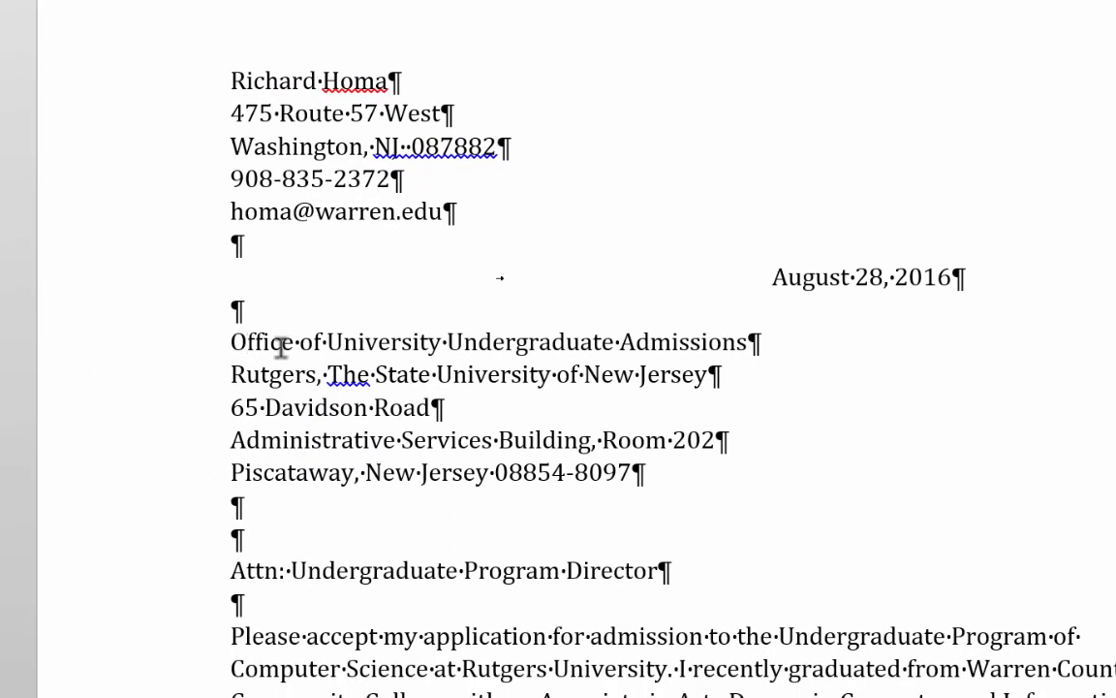
{"action": "left_click_drag", "start_coordinate": [241, 330], "coordinate": [706, 460]}
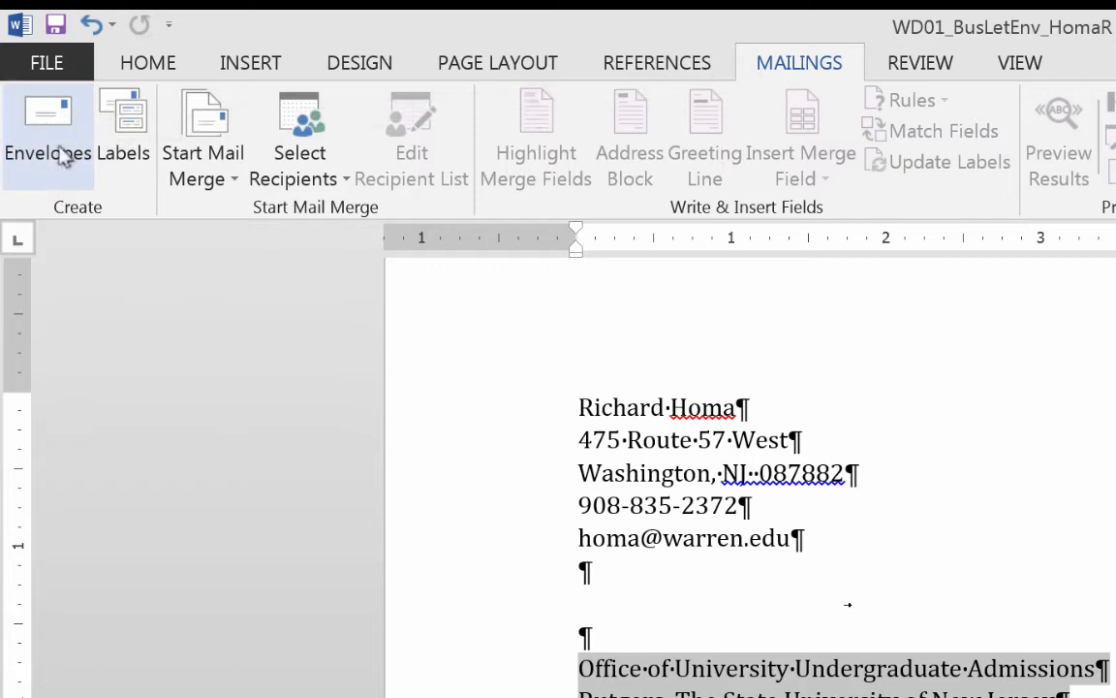
Start an envelope and bring up its options, showing a Size 10 (4 1/8 x 9 1/2 in) envelope.
{"action": "left_click", "coordinate": [58, 145]}
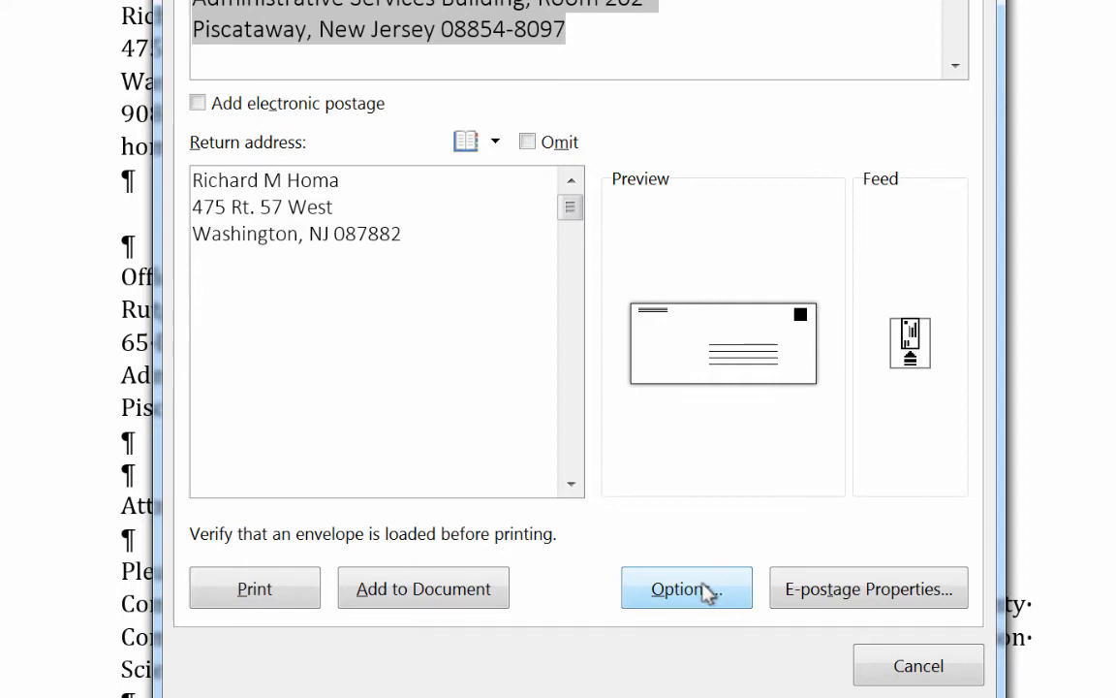
{"action": "left_click", "coordinate": [709, 593]}
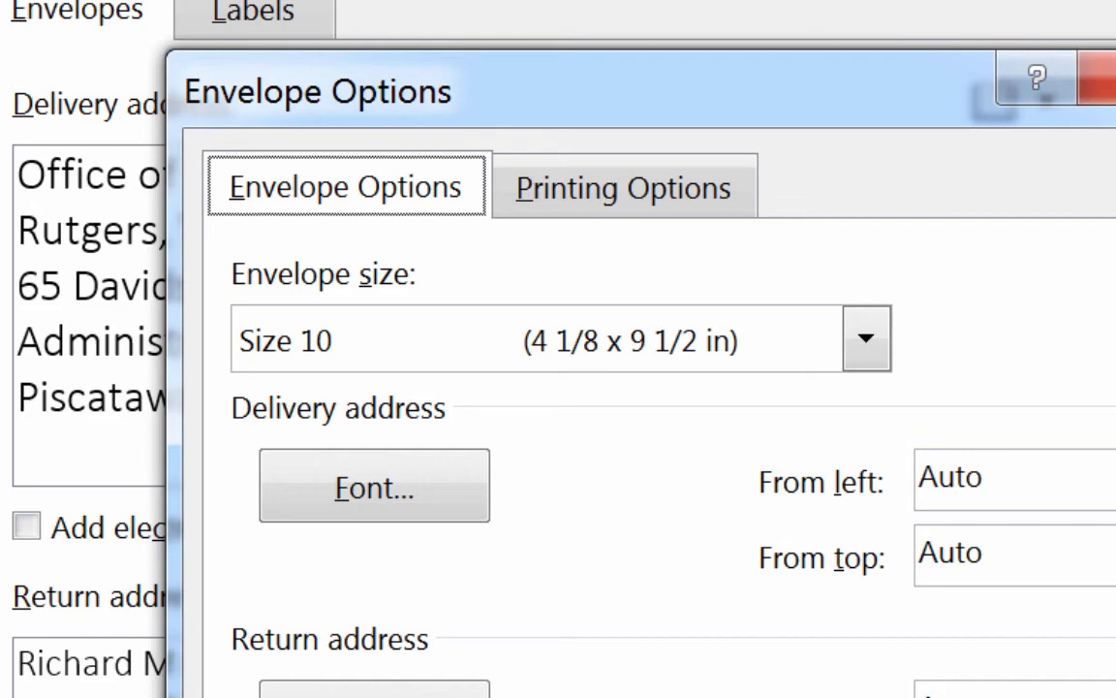
Accept the Size 10 envelope options and return to Envelopes and Labels.
{"action": "left_click", "coordinate": [853, 692]}
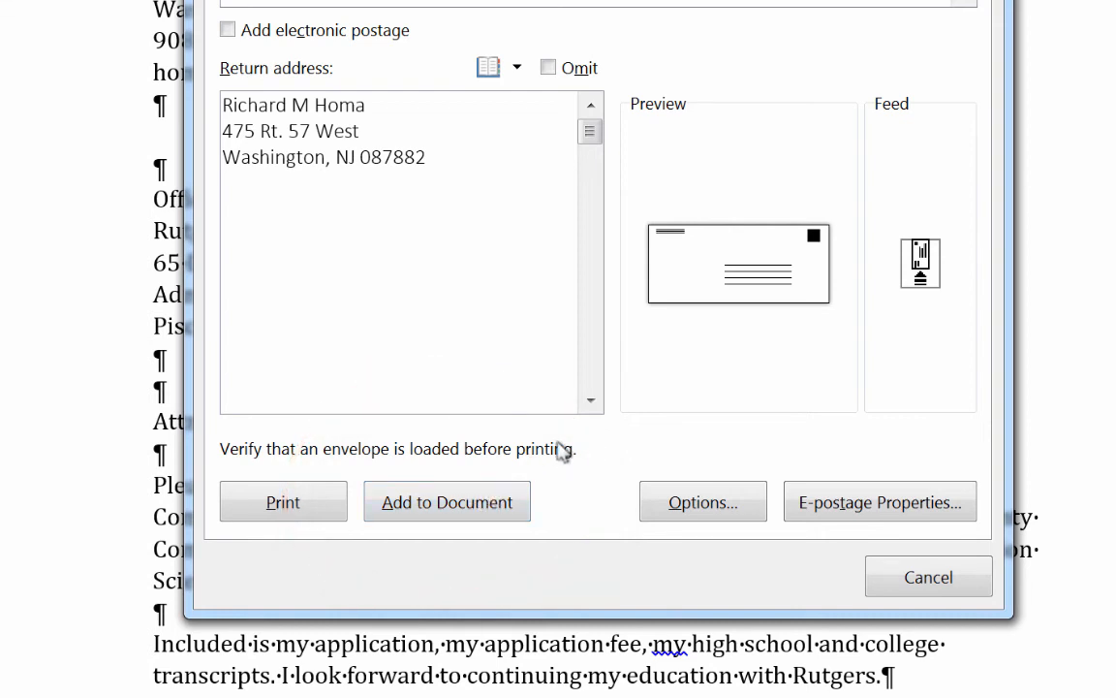
Add the envelope to the document and set its three-line return address to Calibri (Body), 9 pt.
{"action": "left_click", "coordinate": [450, 504]}
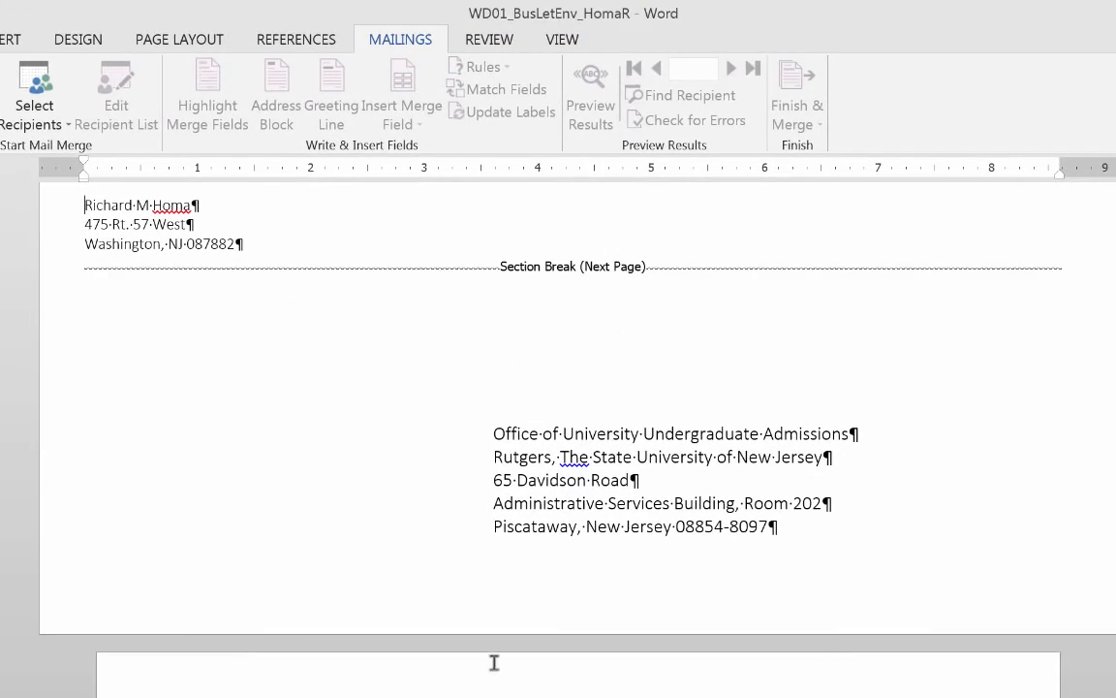
{"action": "left_click", "coordinate": [230, 243]}
{"action": "left_click_drag", "start_coordinate": [229, 243], "coordinate": [78, 182]}
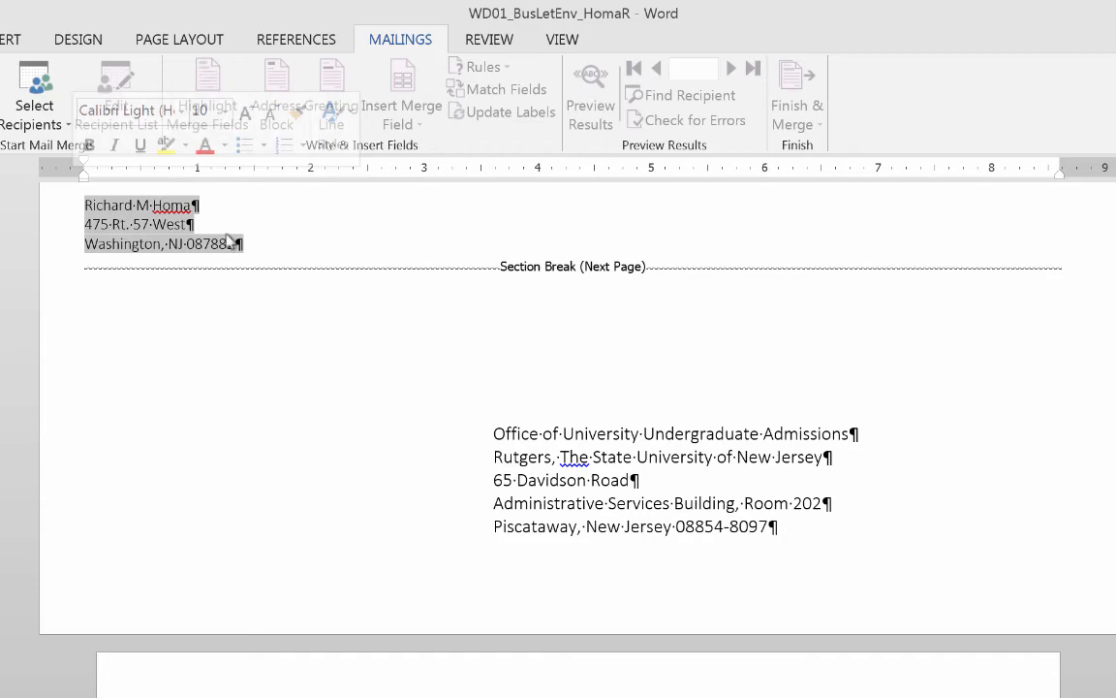
{"action": "left_click", "coordinate": [20, 38]}
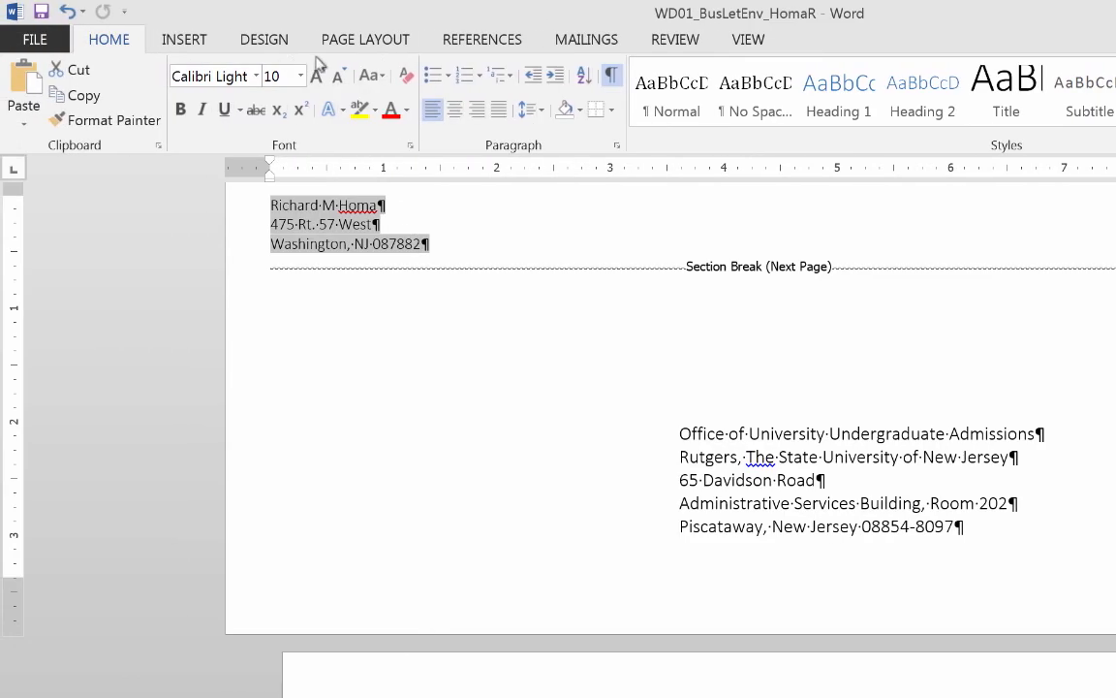
{"action": "left_click", "coordinate": [256, 76]}
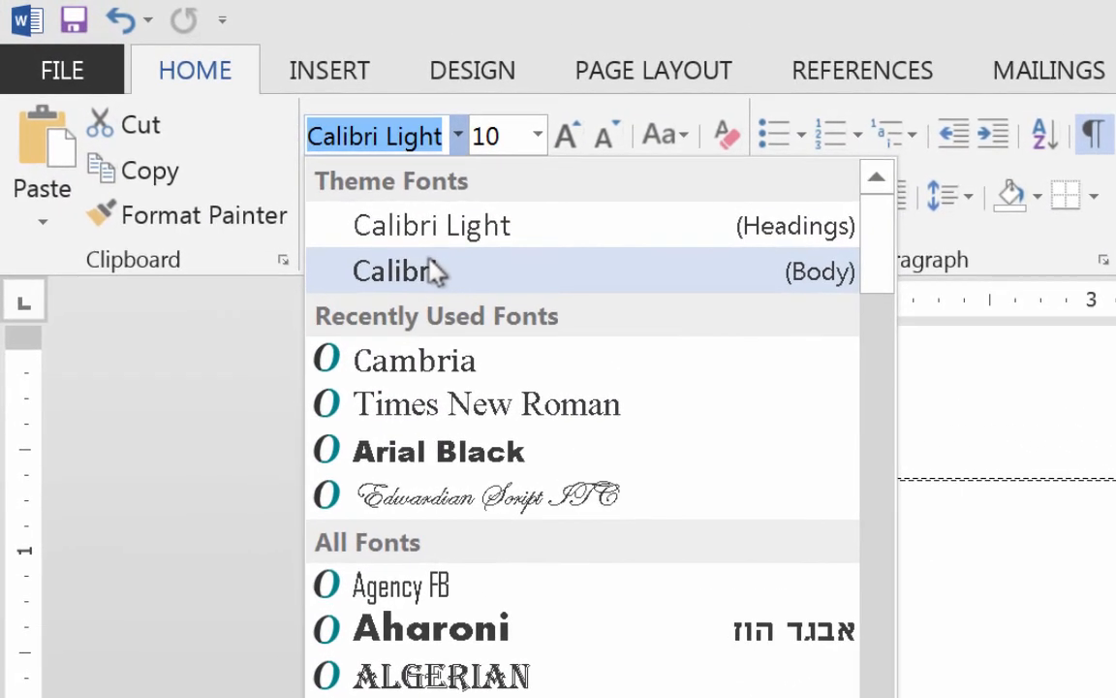
{"action": "left_click", "coordinate": [339, 209]}
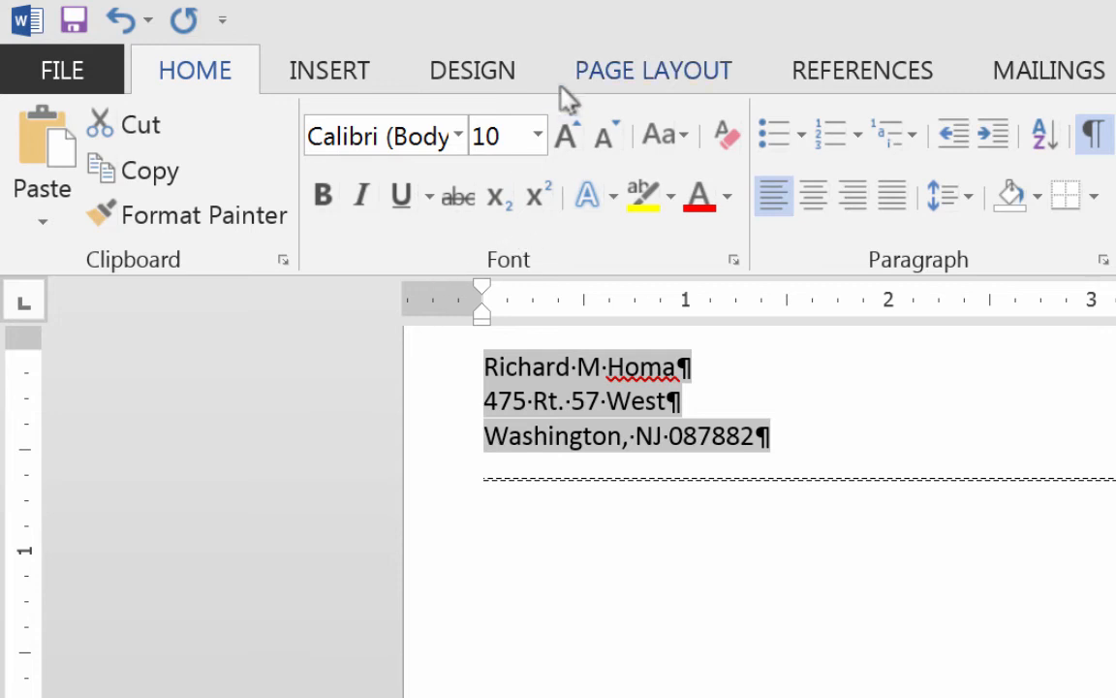
{"action": "left_click", "coordinate": [537, 136]}
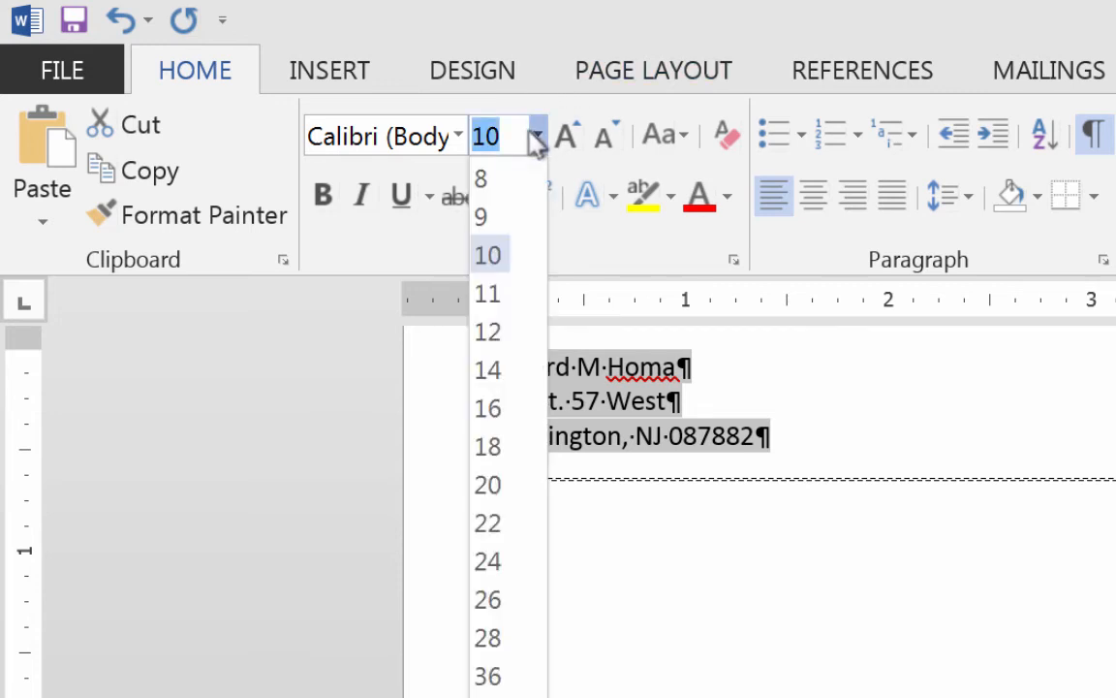
{"action": "left_click", "coordinate": [508, 215]}
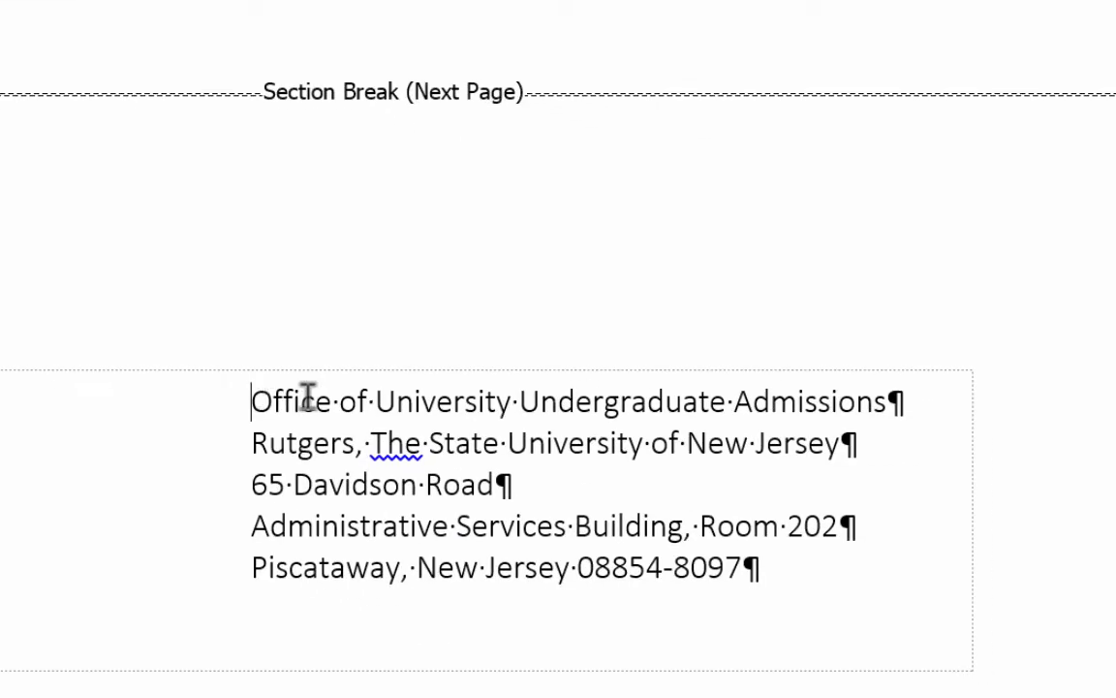
Format the five delivery address lines in Cambria at 14 pt.
{"action": "left_click_drag", "start_coordinate": [309, 394], "coordinate": [865, 582]}
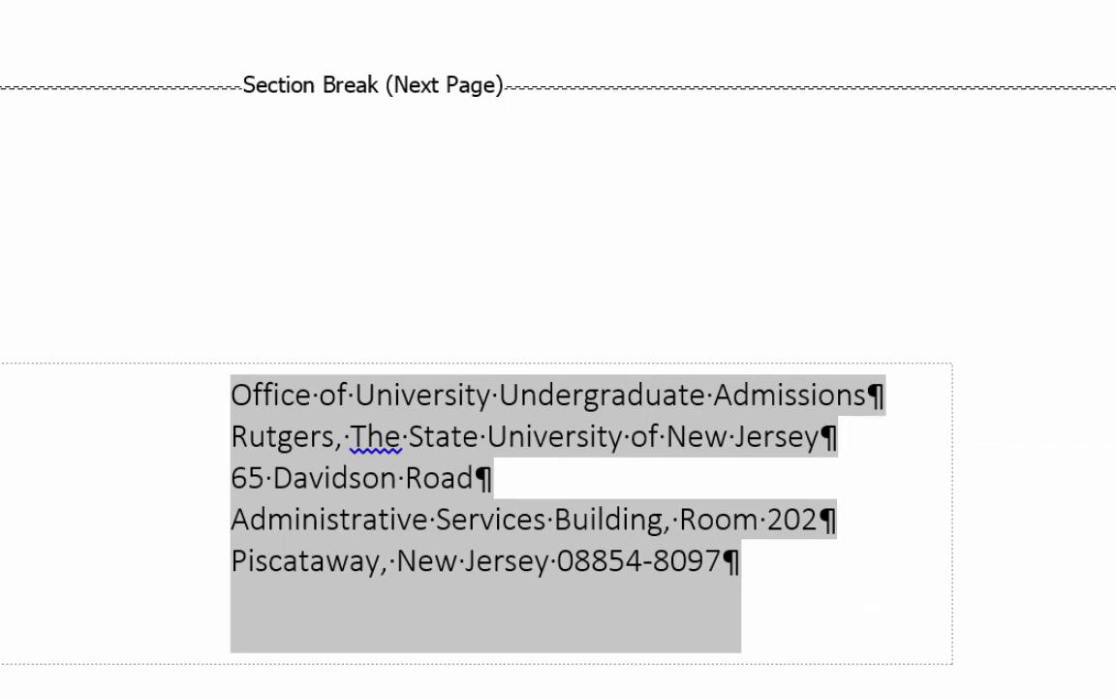
{"action": "left_click", "coordinate": [283, 69]}
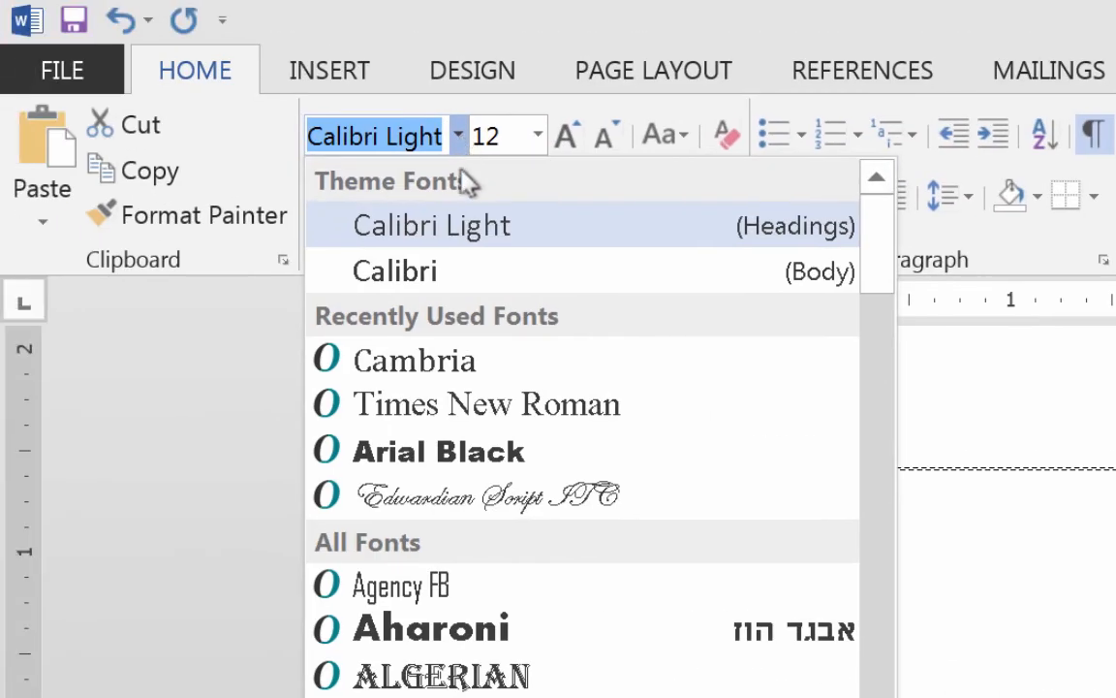
{"action": "left_click", "coordinate": [451, 369]}
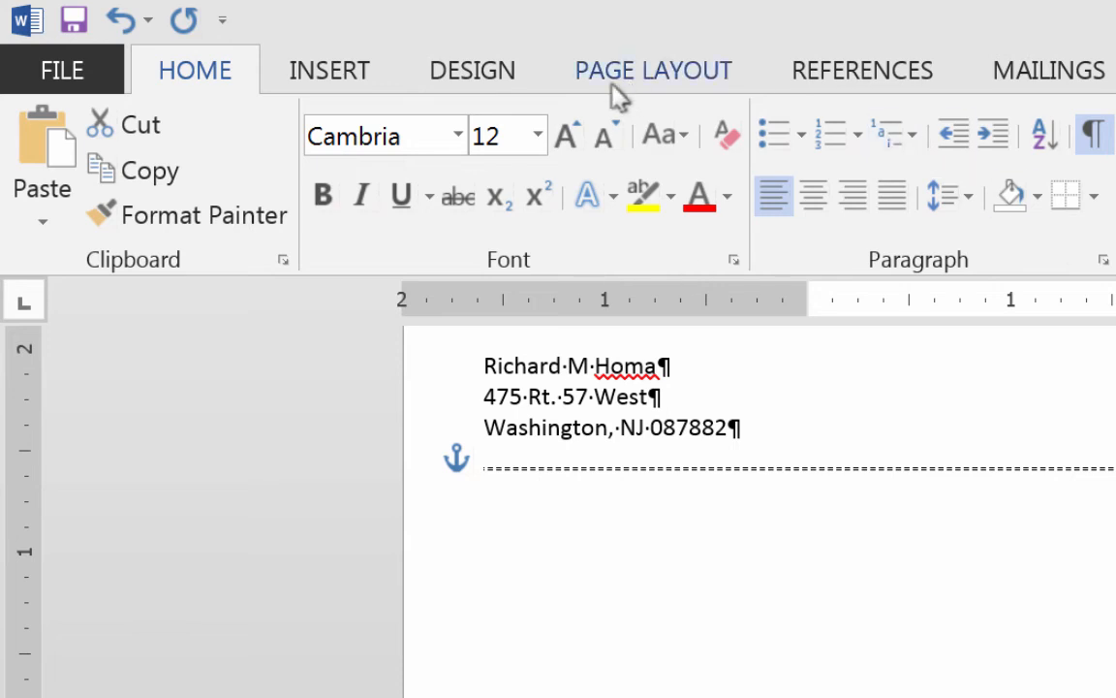
{"action": "left_click", "coordinate": [540, 136]}
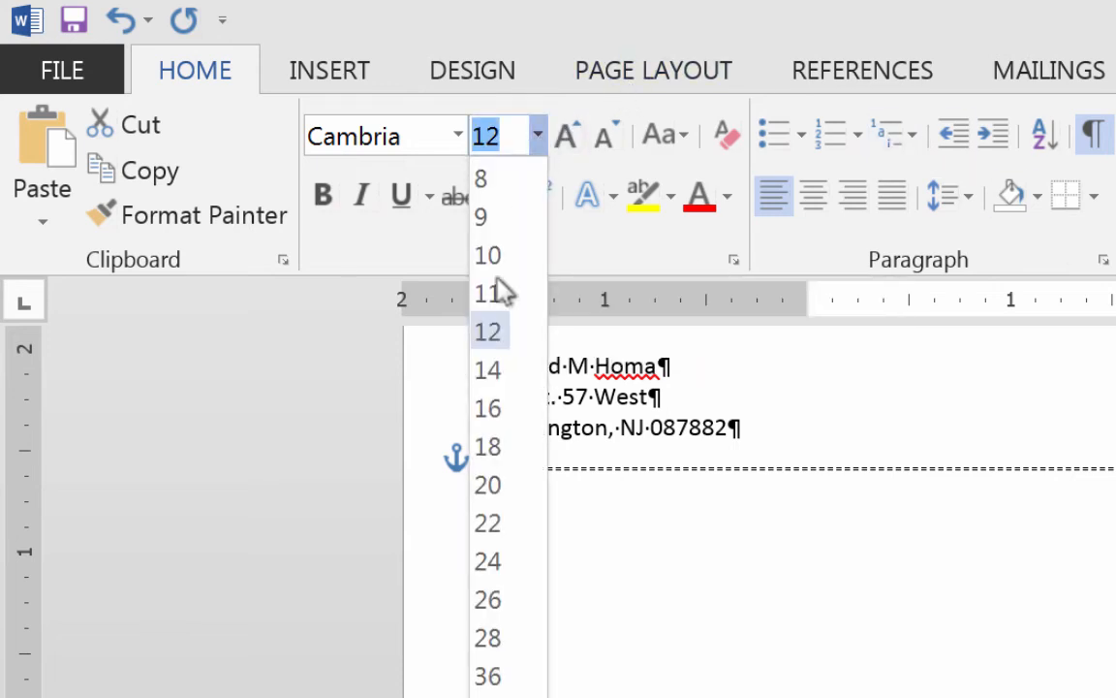
{"action": "left_click", "coordinate": [498, 370]}
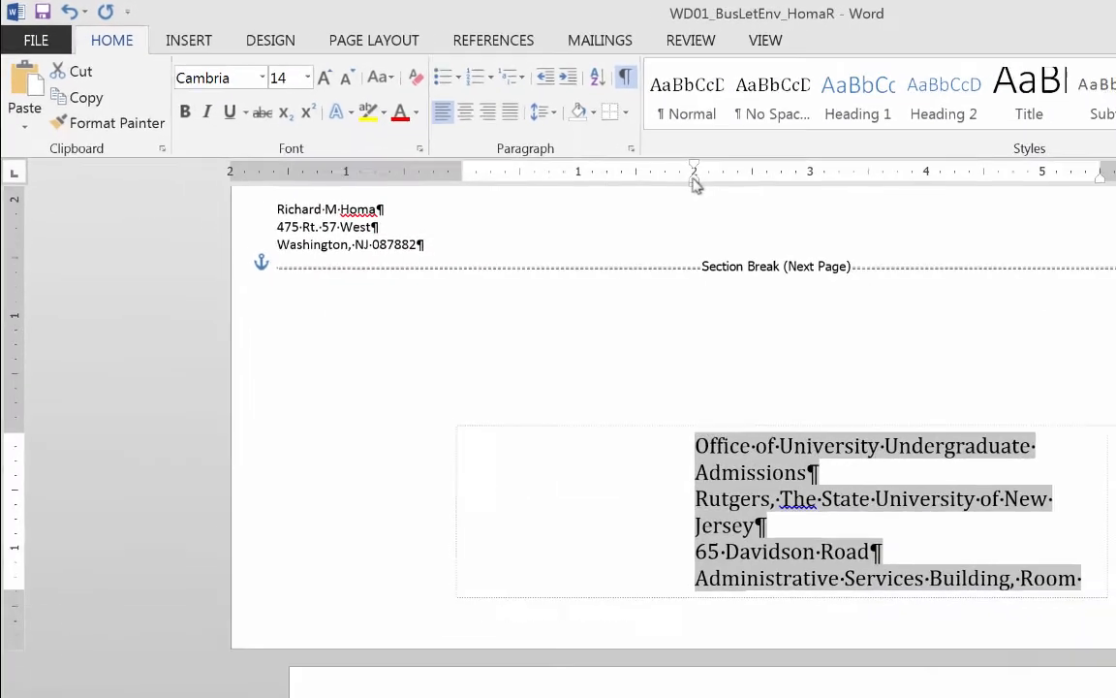
Reposition the delivery address box and widen it so every address line fits on one line.
{"action": "left_click_drag", "start_coordinate": [623, 413], "coordinate": [541, 410]}
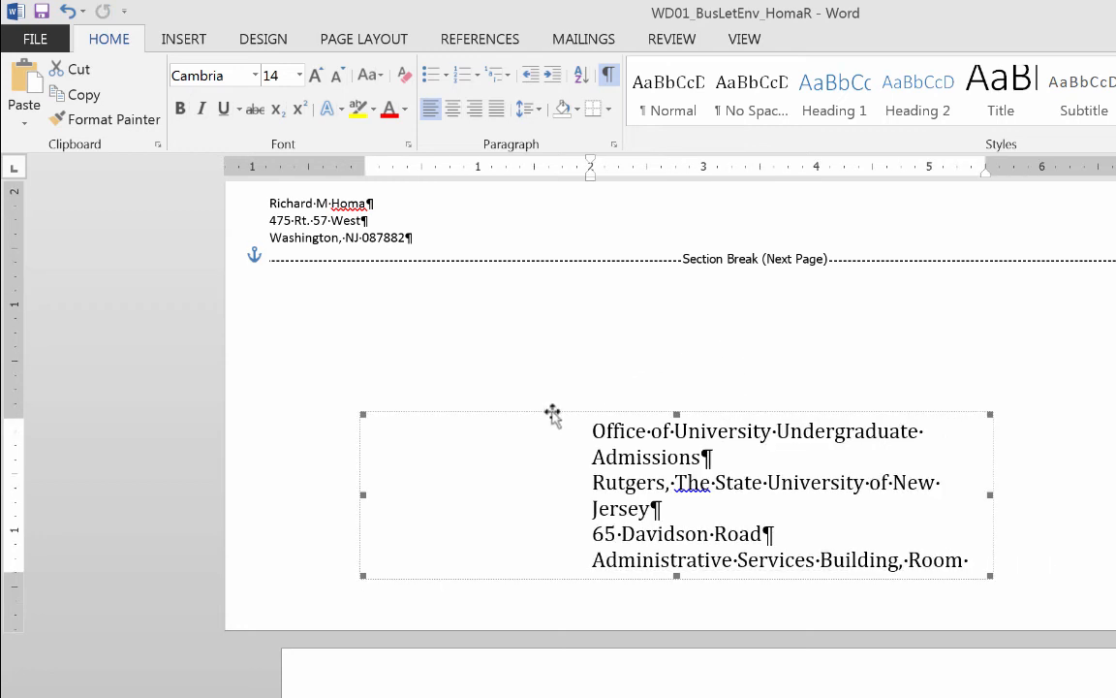
{"action": "mouse_move", "coordinate": [551, 415]}
{"action": "left_mouse_down"}
{"action": "mouse_move", "coordinate": [540, 411]}
{"action": "mouse_move", "coordinate": [552, 404]}
{"action": "left_mouse_up"}
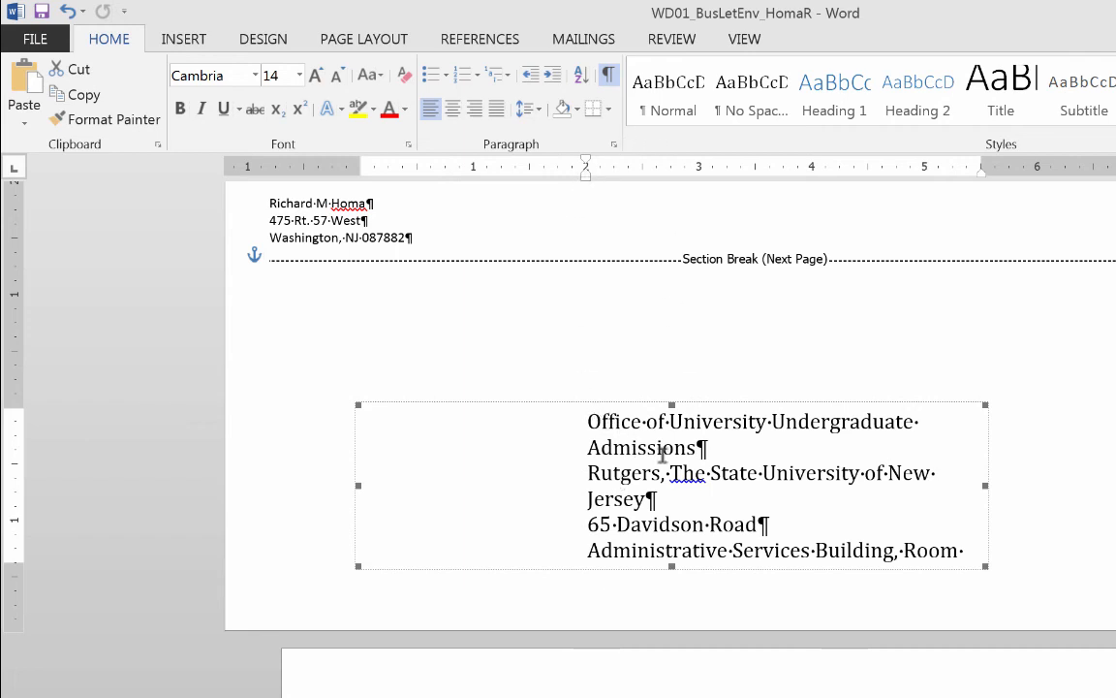
{"action": "left_click_drag", "start_coordinate": [546, 404], "coordinate": [562, 393]}
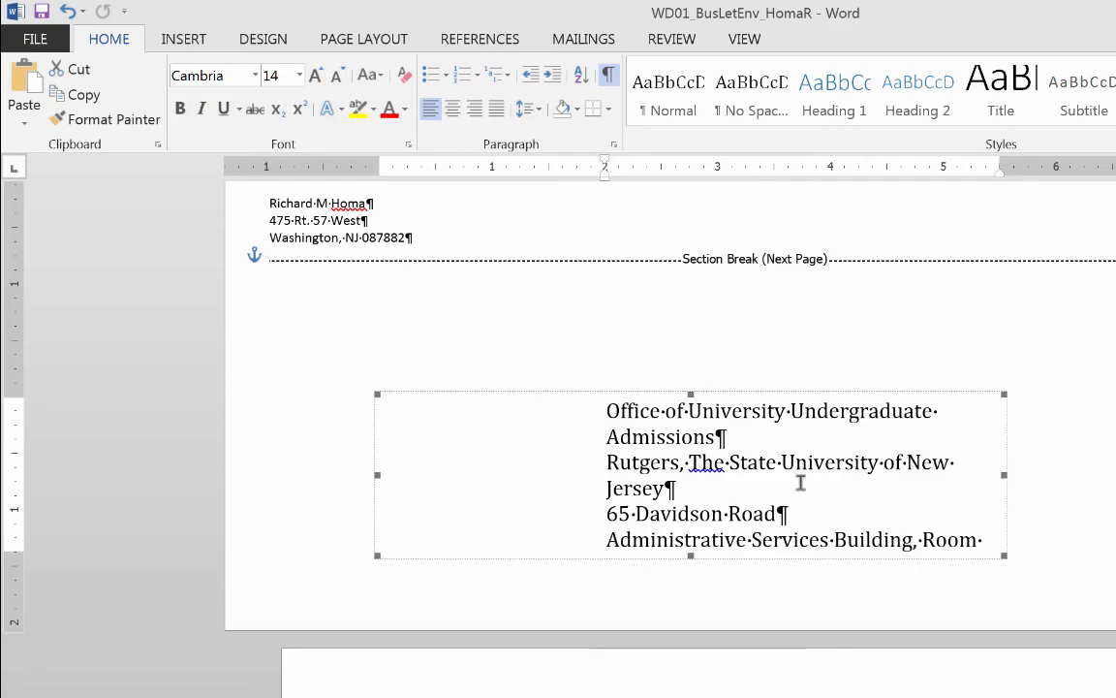
{"action": "left_click_drag", "start_coordinate": [1003, 473], "coordinate": [1113, 468]}
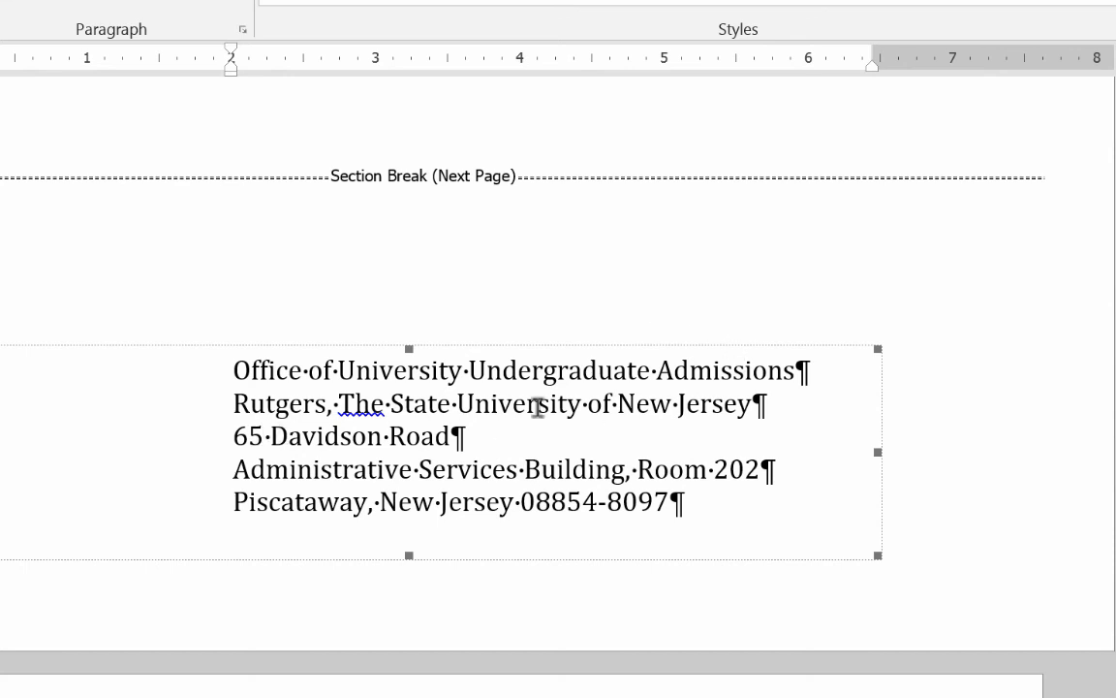
{"action": "left_click_drag", "start_coordinate": [687, 502], "coordinate": [229, 372]}
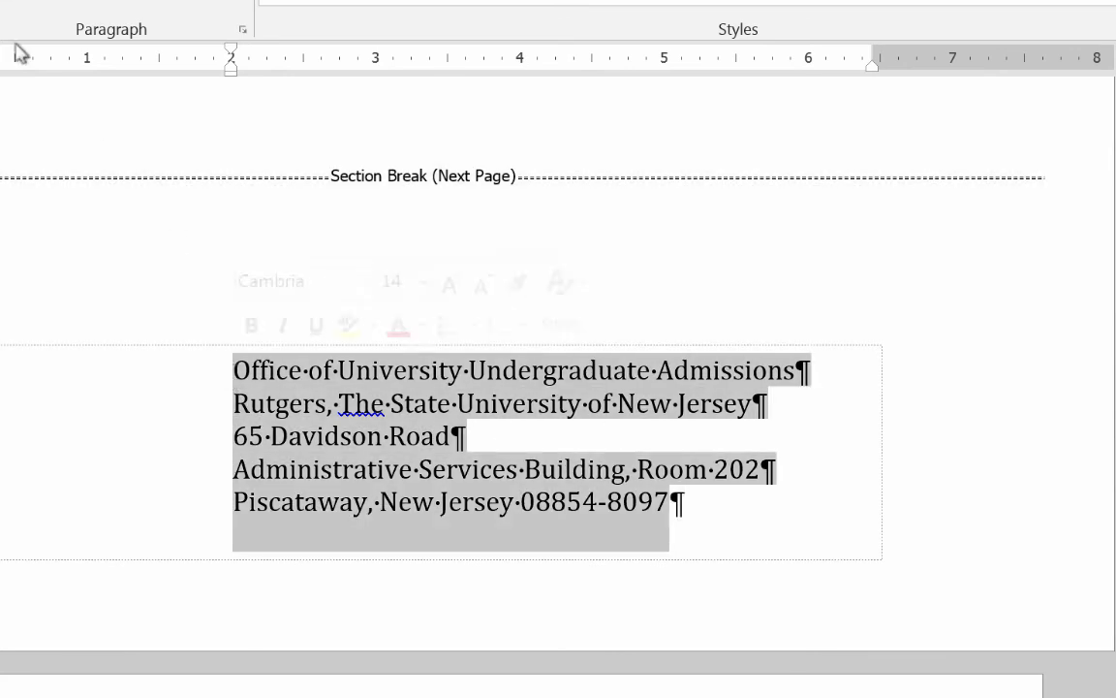
Reduce the delivery address font size to 13 pt.
{"action": "left_click", "coordinate": [138, 44]}
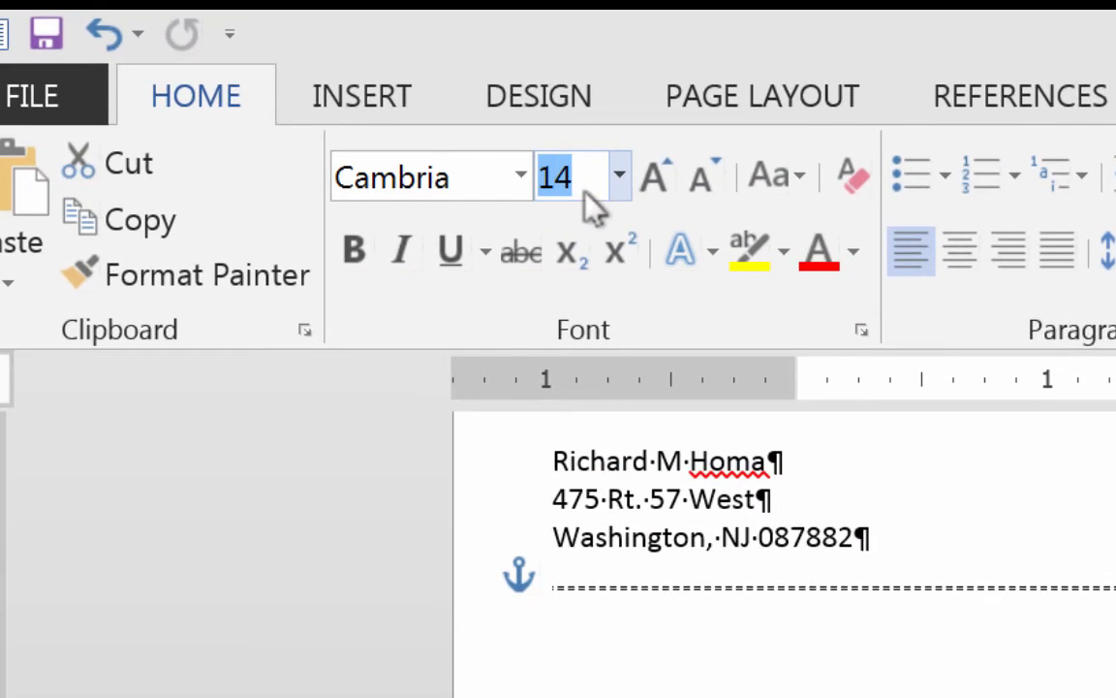
{"action": "type", "text": "13"}
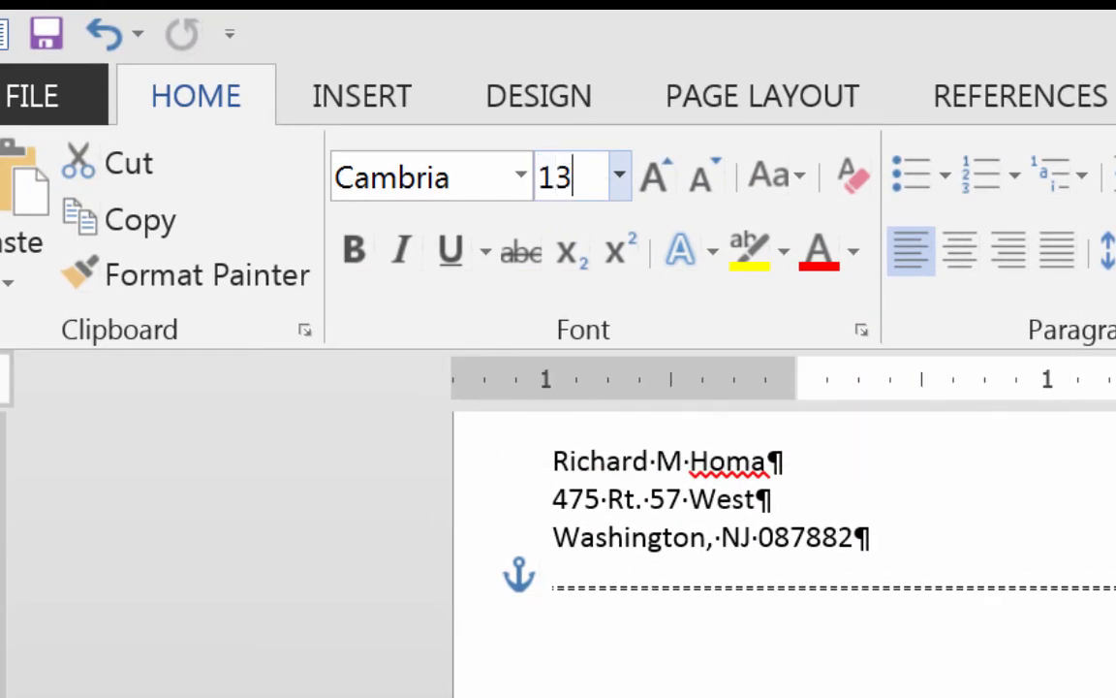
{"action": "key", "text": "Return"}
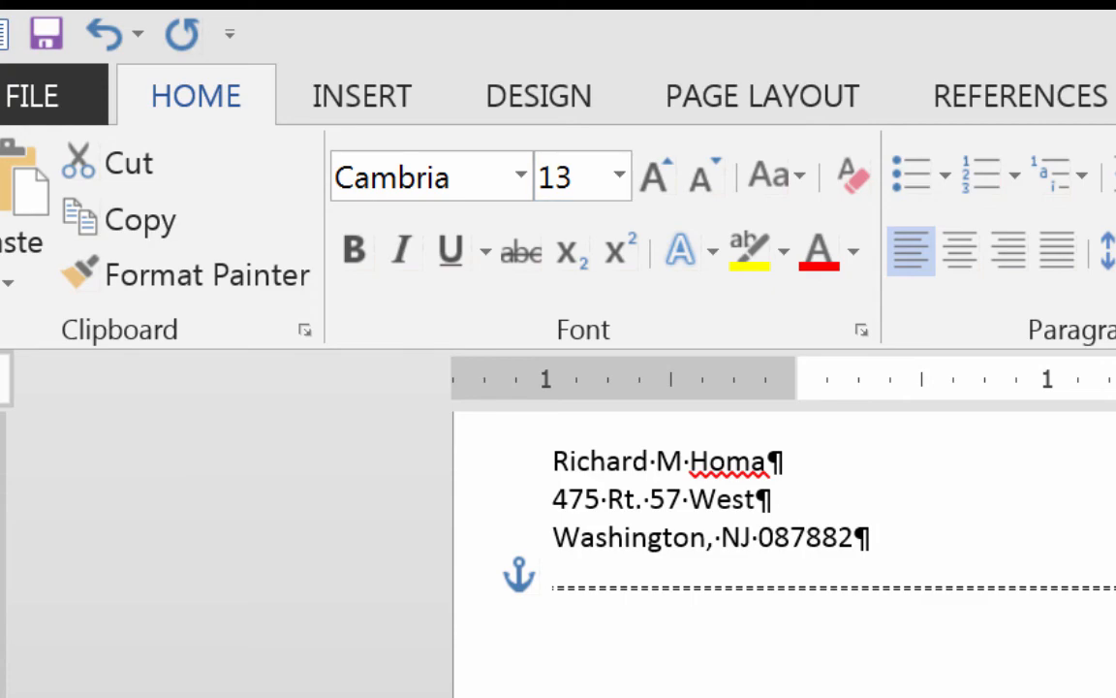
{"action": "left_click", "coordinate": [1112, 363]}
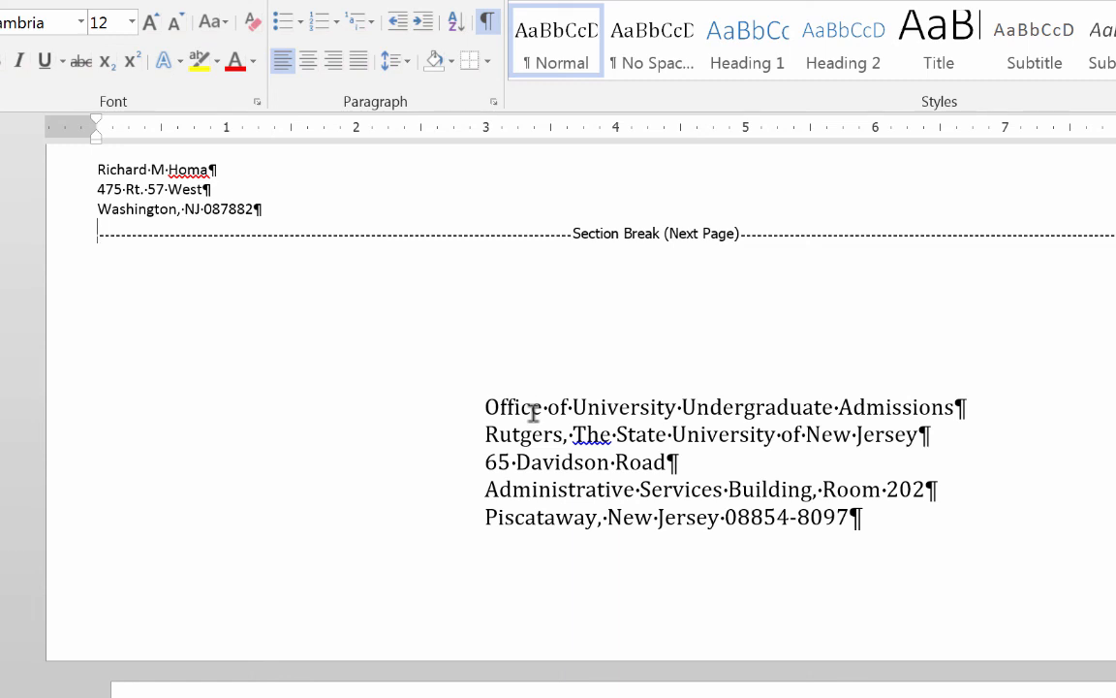
Turn off Show/Hide ¶ and review the envelope and letter pages as clean printed text.
{"action": "scroll", "coordinate": [500, 653], "scroll_direction": "down", "scroll_amount": 15}
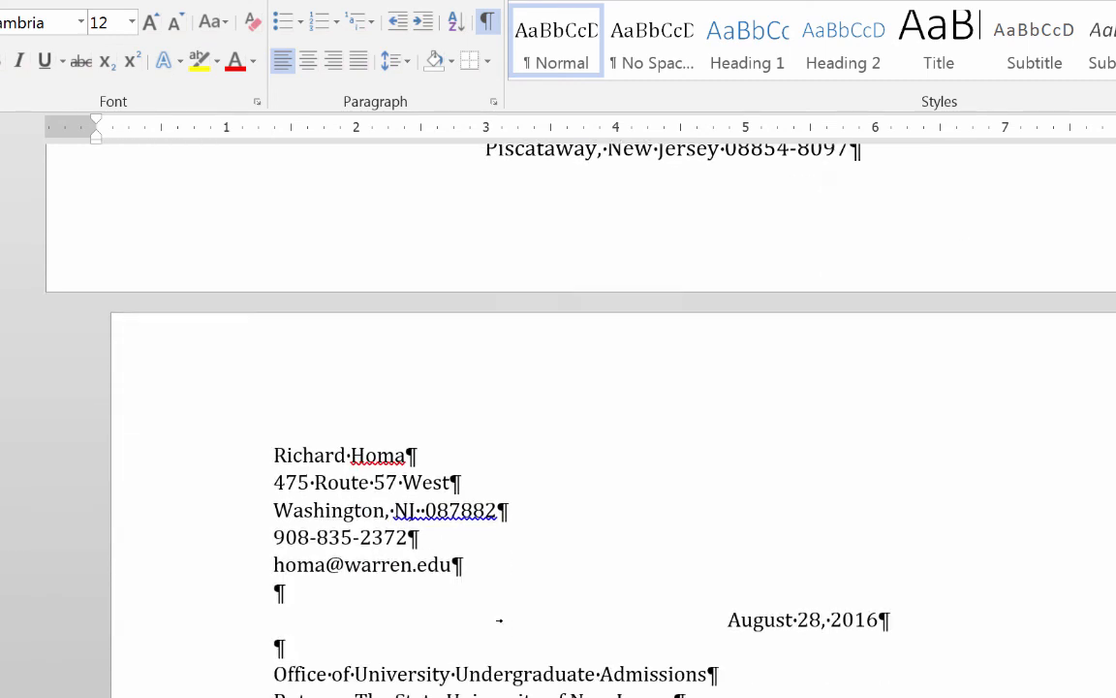
{"action": "scroll", "coordinate": [582, 417], "scroll_direction": "down", "scroll_amount": 4}
{"action": "scroll", "coordinate": [581, 417], "scroll_direction": "up", "scroll_amount": 15}
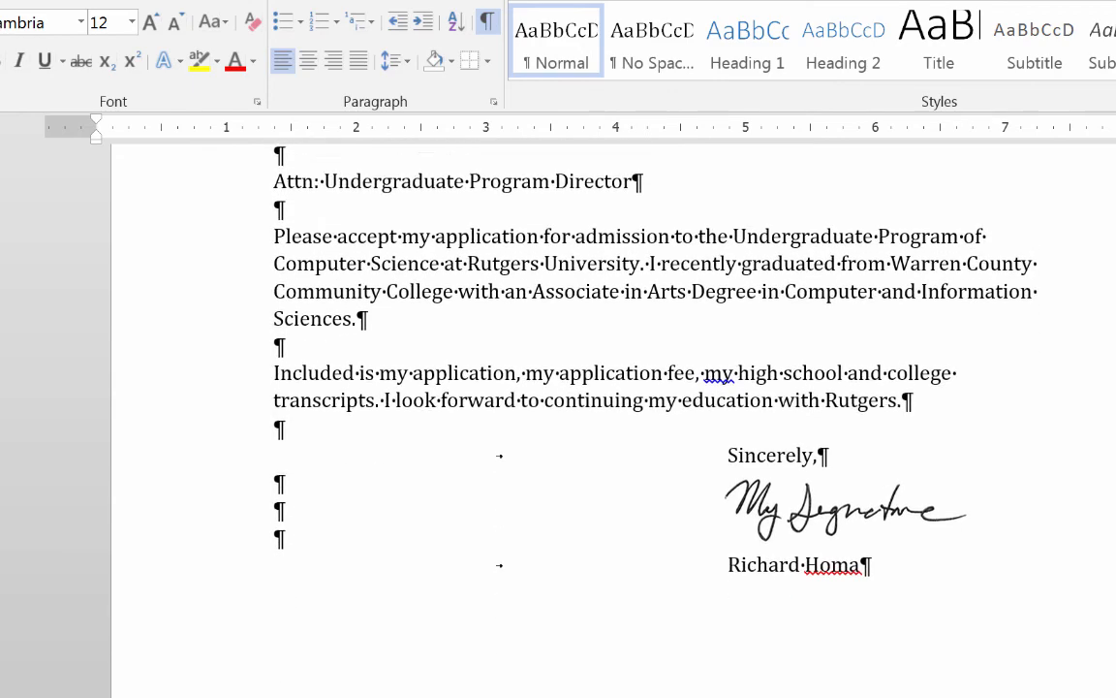
{"action": "scroll", "coordinate": [500, 671], "scroll_direction": "up", "scroll_amount": 7}
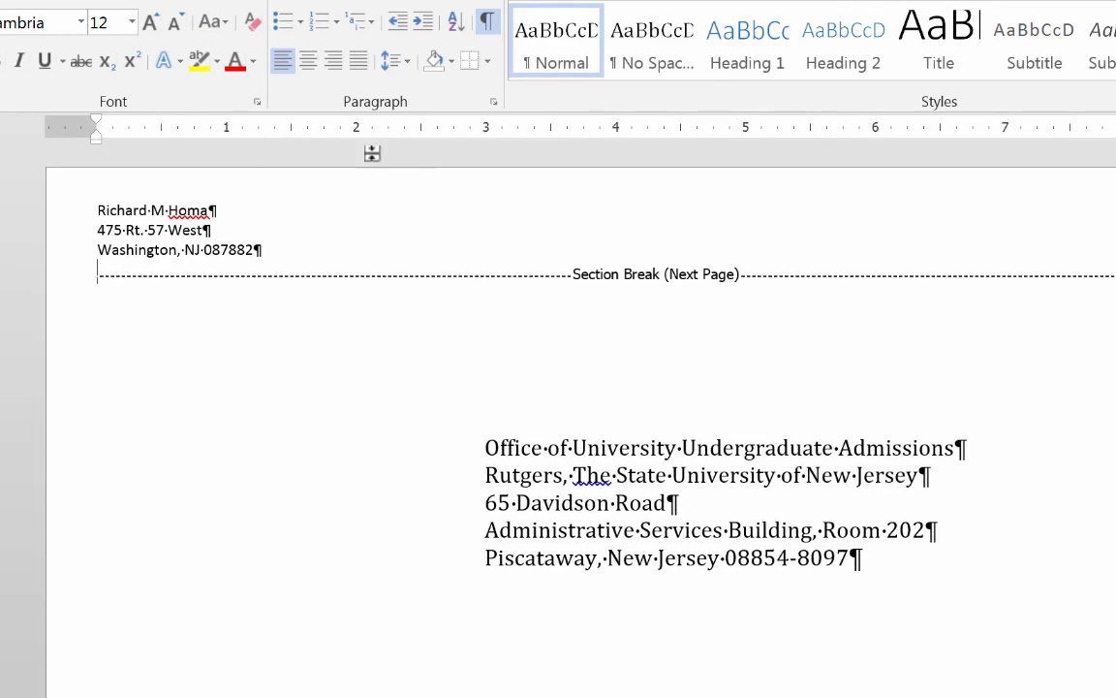
{"action": "left_click", "coordinate": [488, 22]}
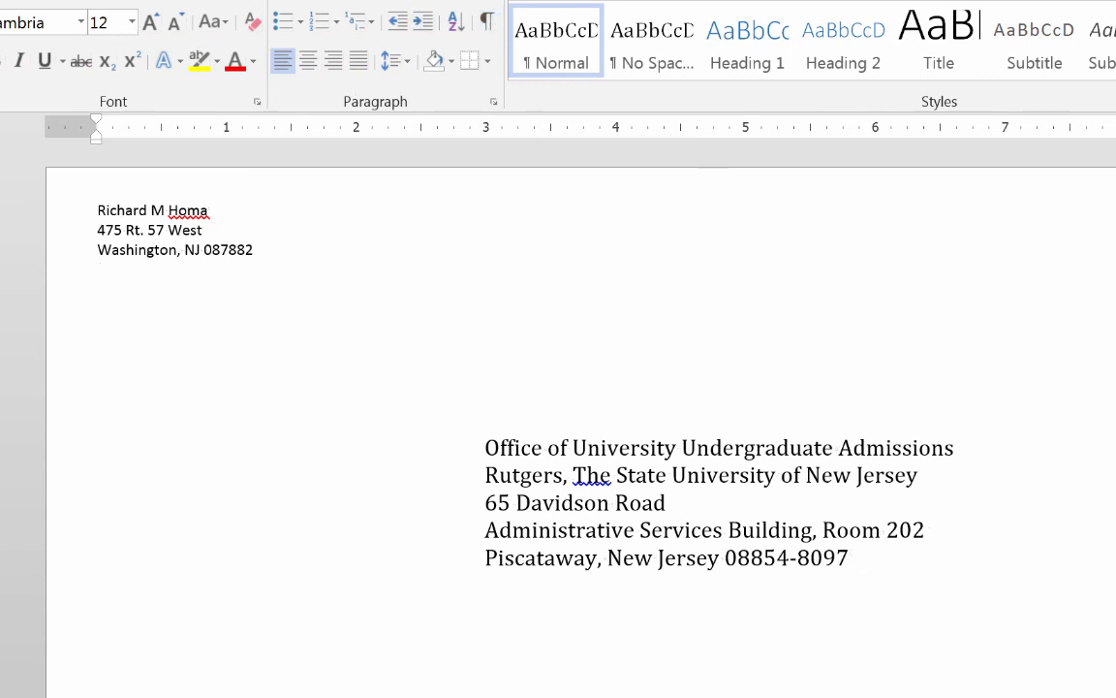
{"action": "scroll", "coordinate": [582, 417], "scroll_direction": "down", "scroll_amount": 6}
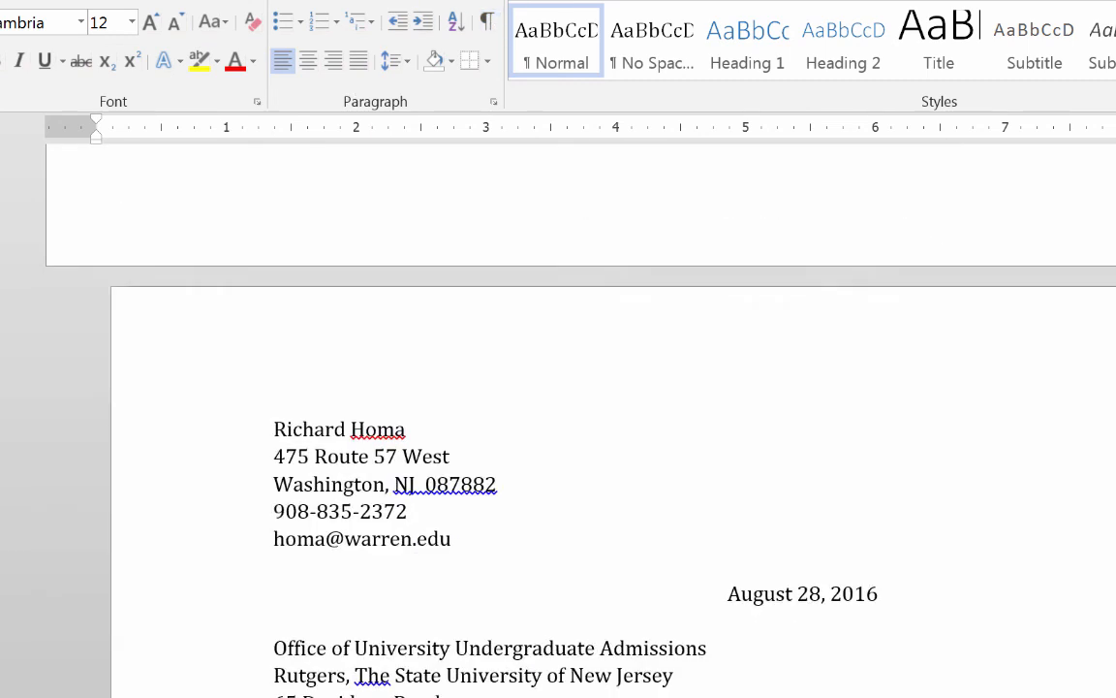
{"action": "scroll", "coordinate": [581, 416], "scroll_direction": "up", "scroll_amount": 6}
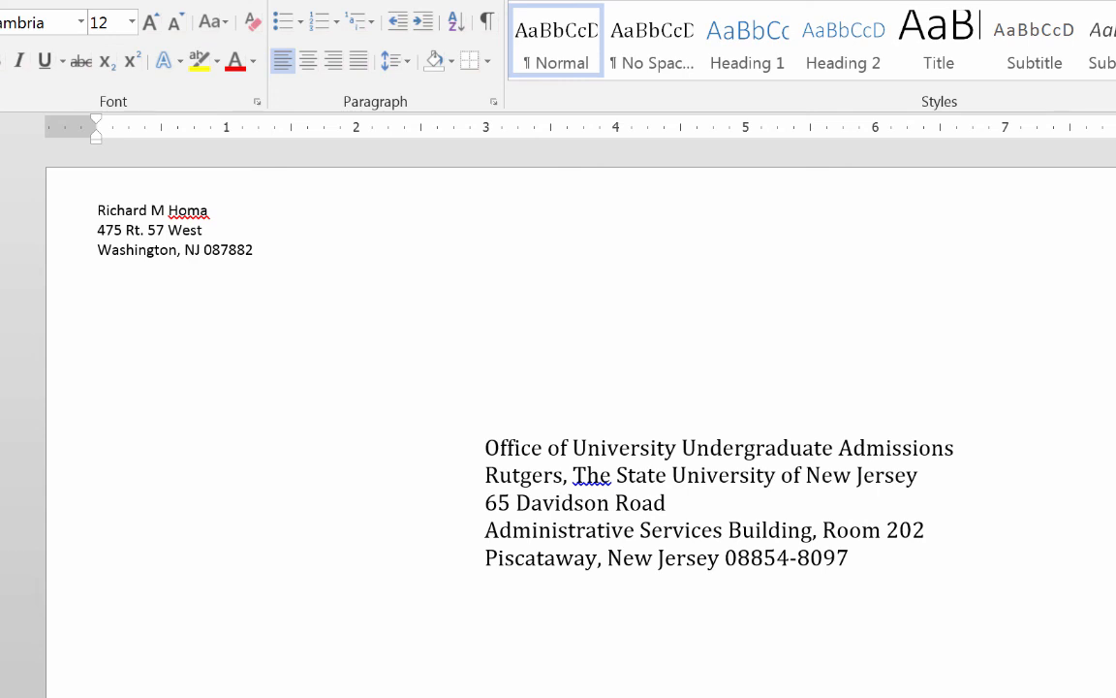